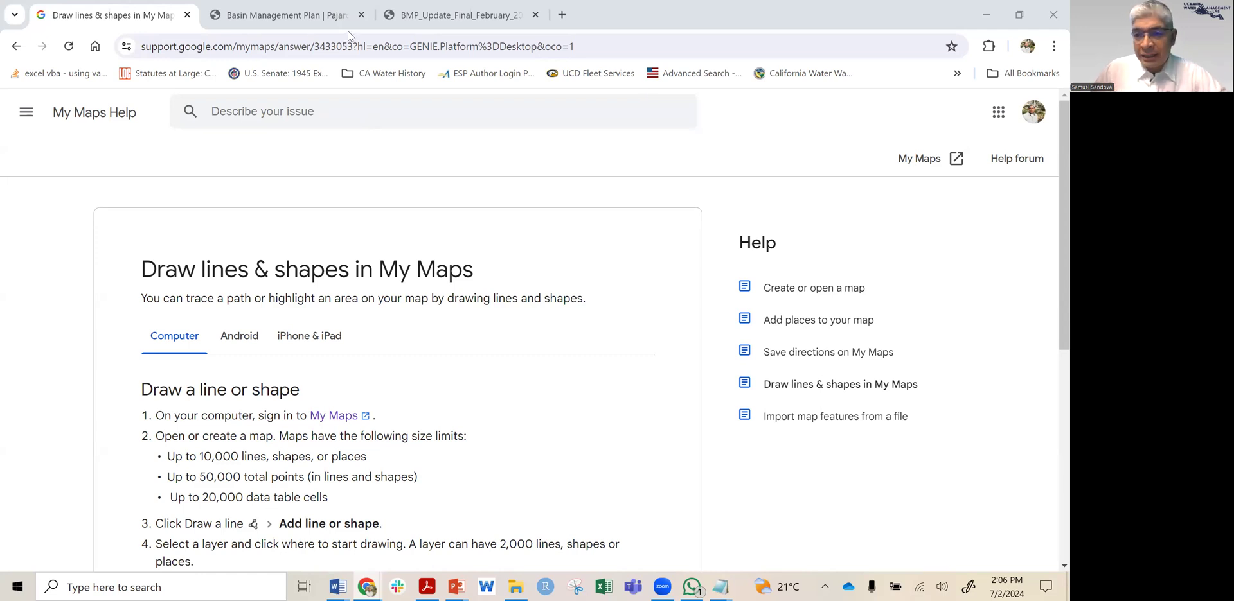
- Bring up the Pajaro Basin Groundwater Elevation Fall 2012 map on page 11 of the BMP Update PDF
left_click(310, 20)
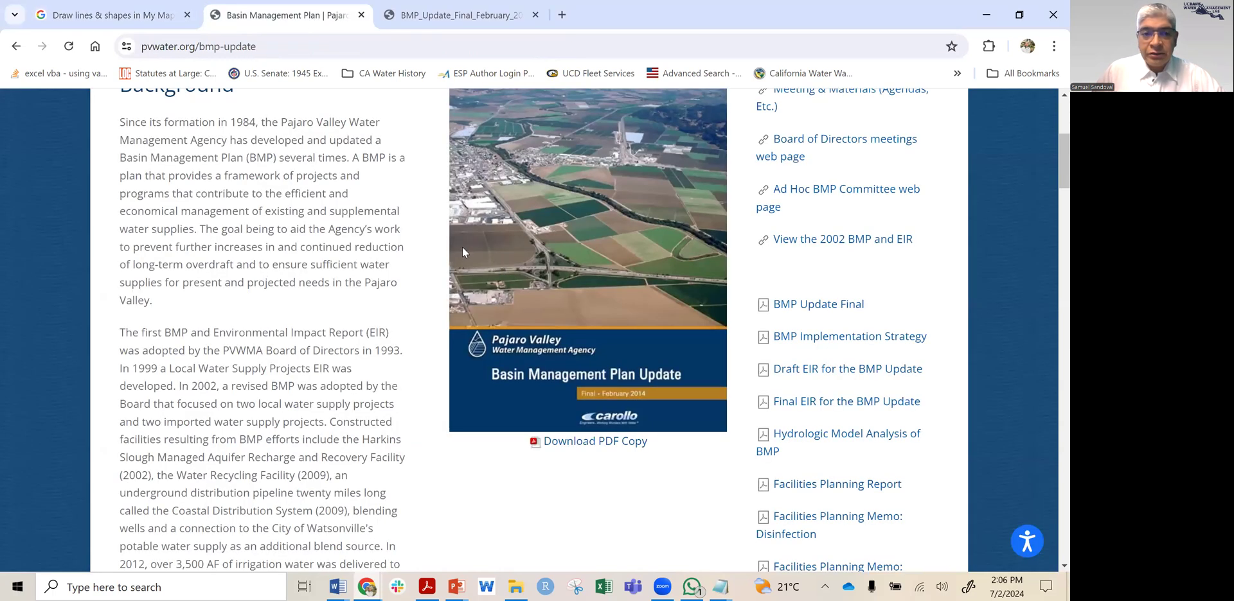
scroll(462, 246, "up", 5)
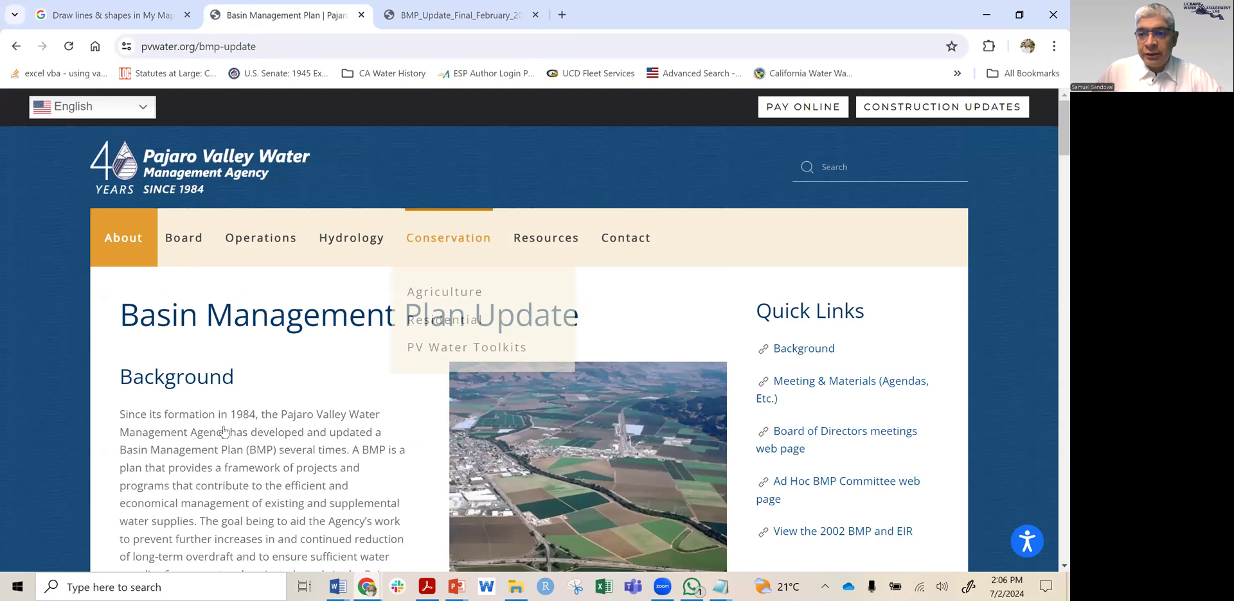
scroll(72, 383, "down", 3)
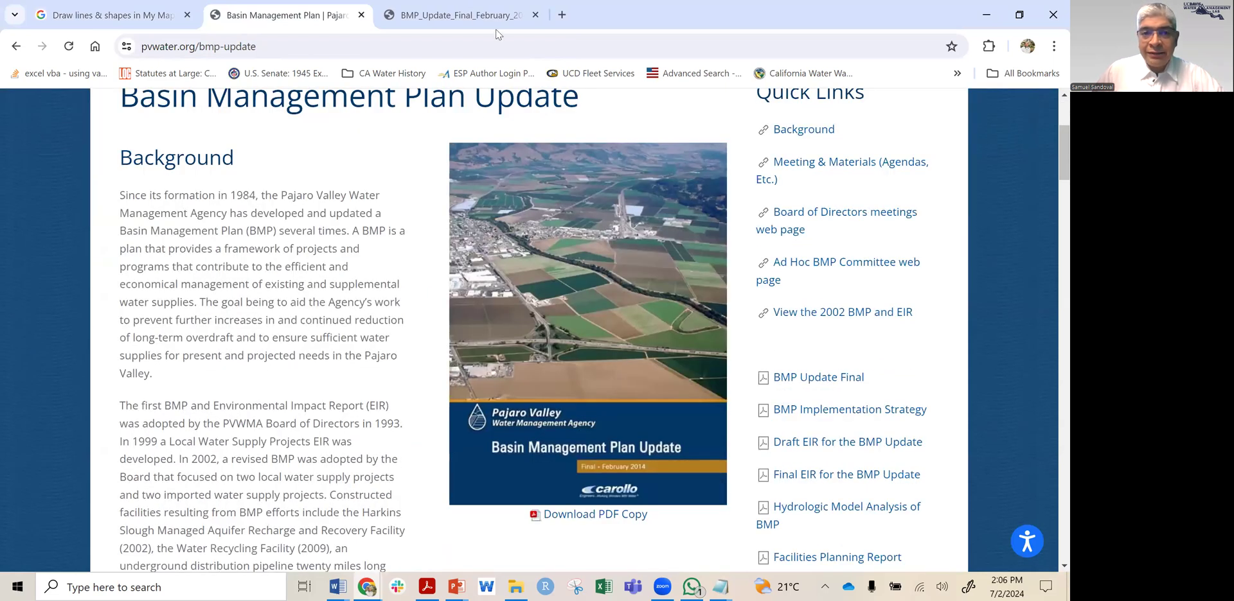
left_click(478, 23)
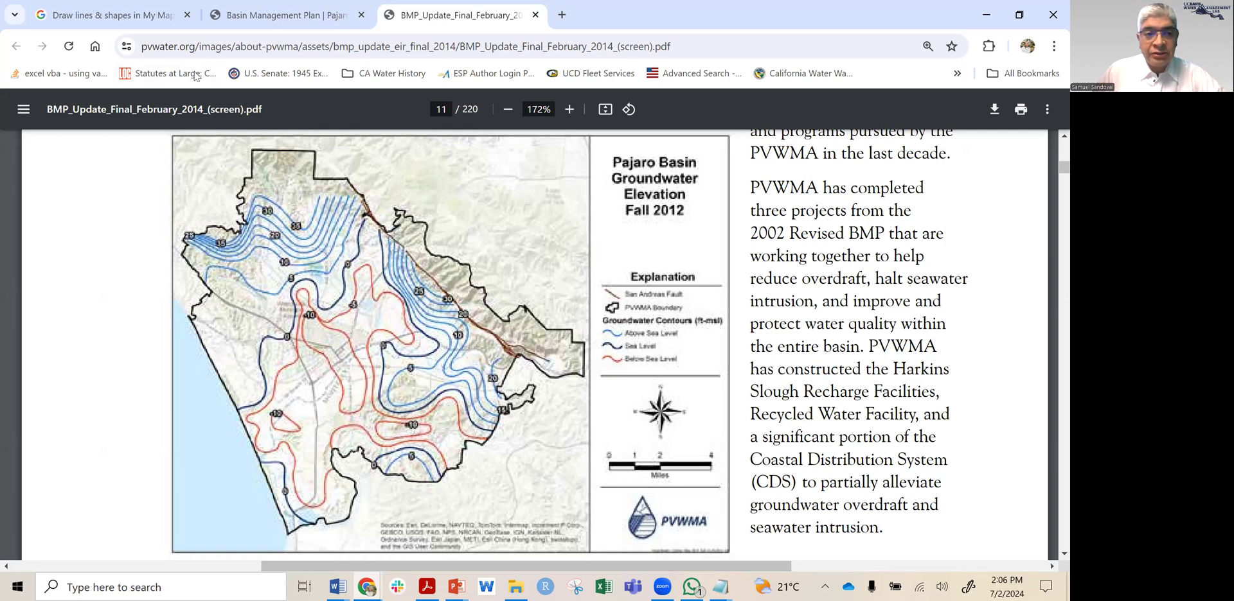
- Follow the My Maps link in the drawing-shapes help article to the owned-maps list
left_click(135, 14)
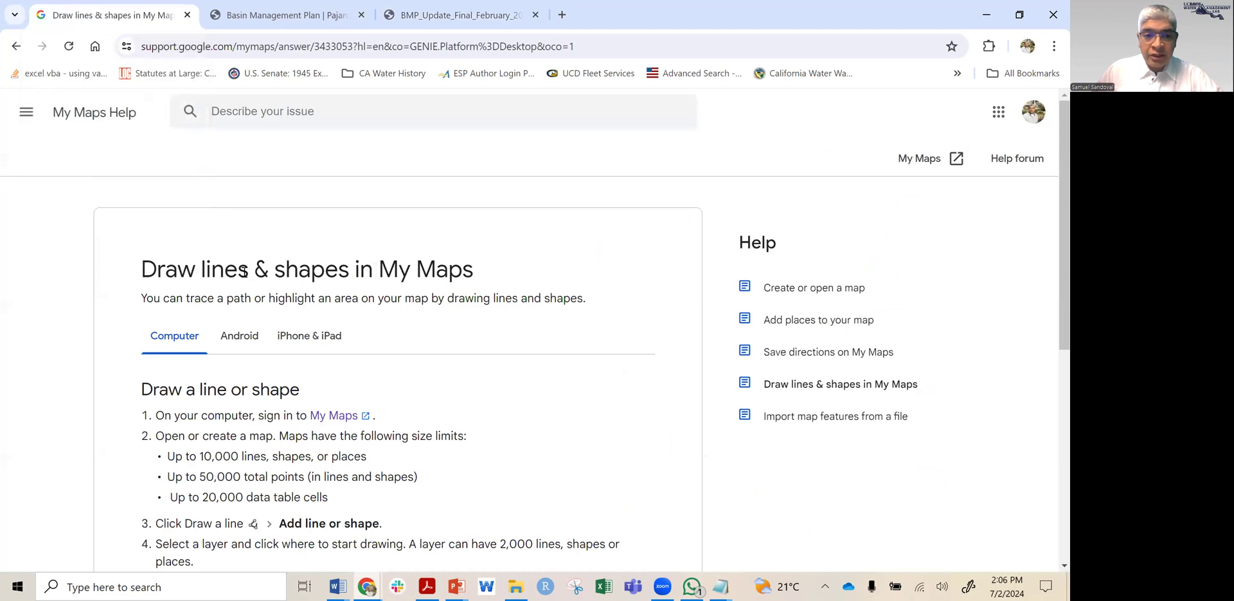
scroll(383, 303, "down", 1)
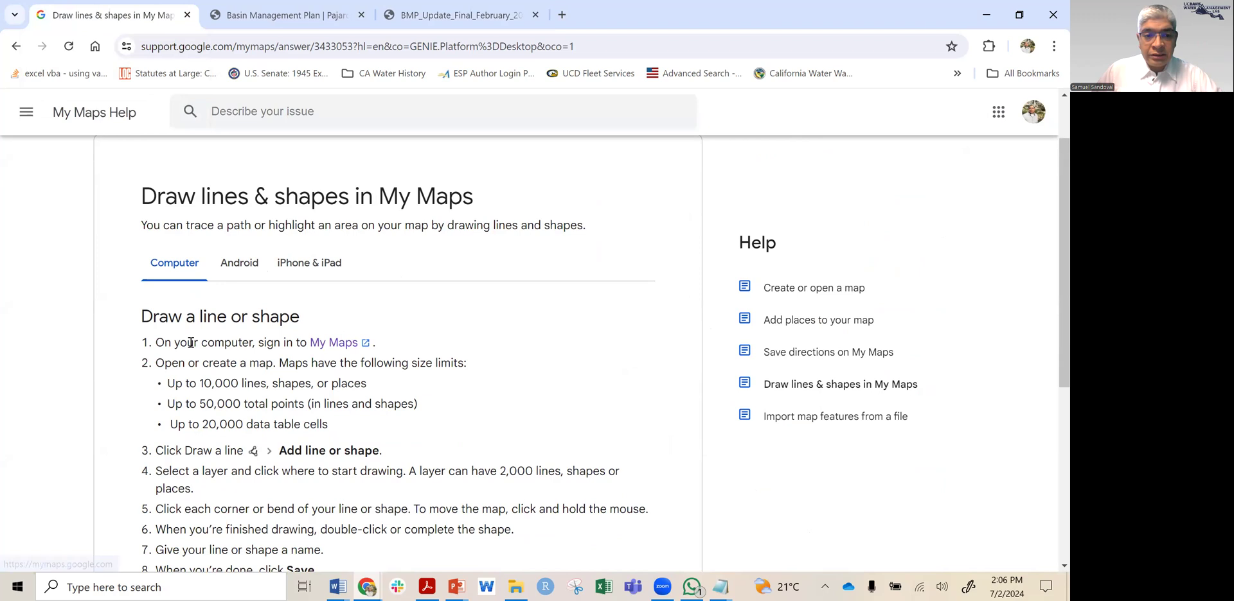
left_click(334, 343)
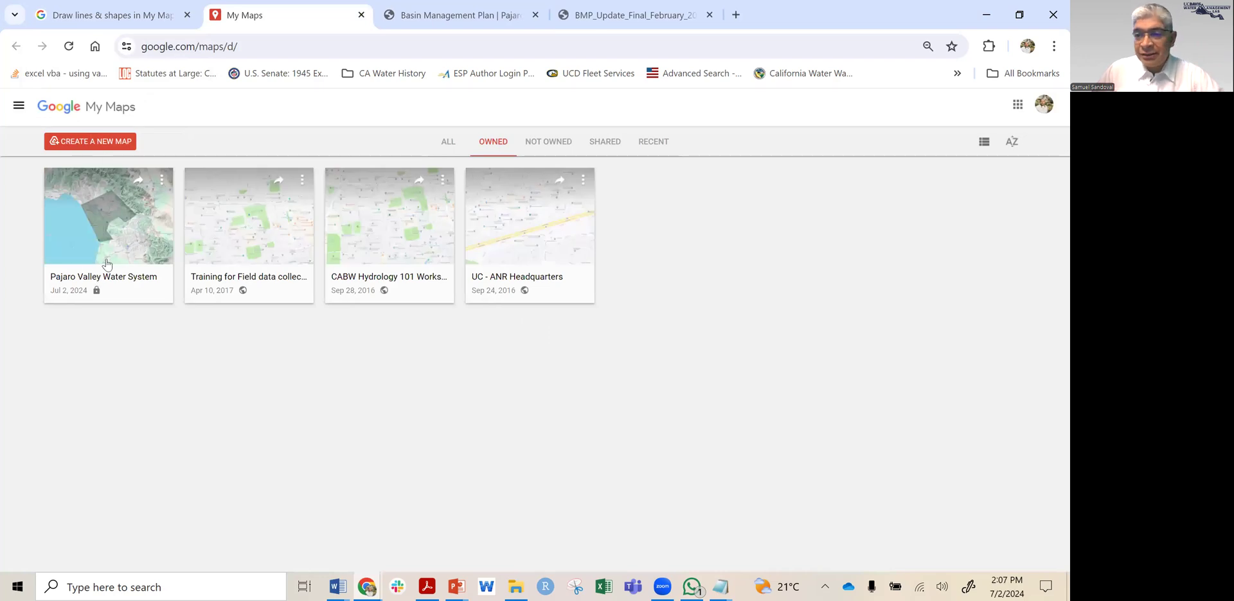
- Create a new untitled map and zoom in toward Watsonville and Monterey Bay
left_click(90, 142)
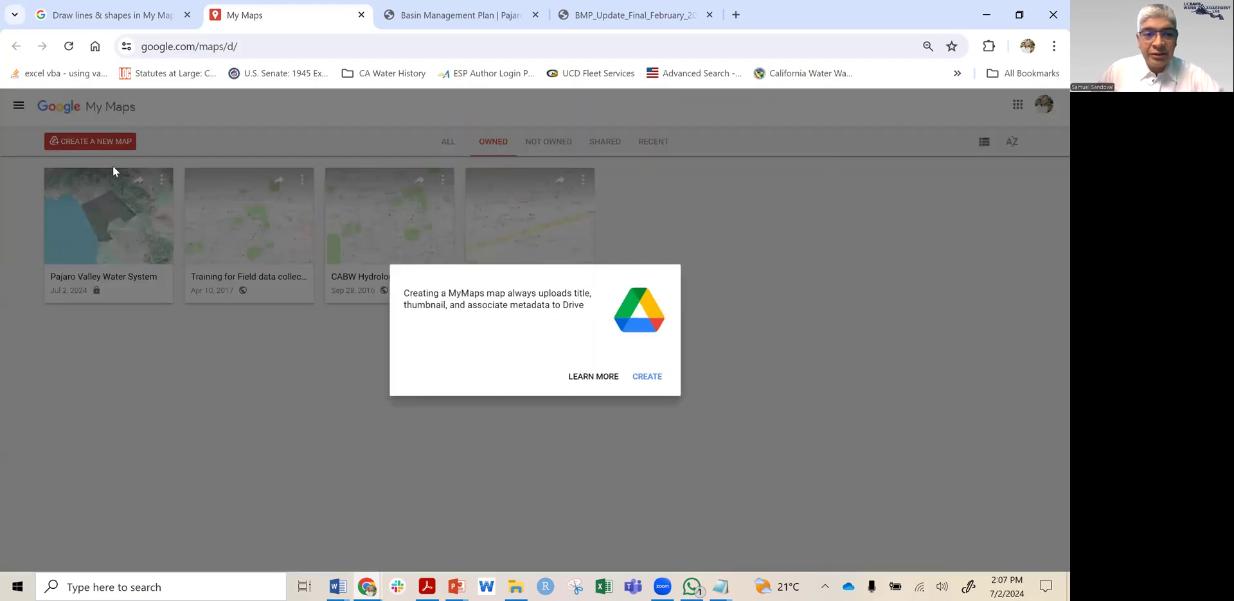
left_click(648, 377)
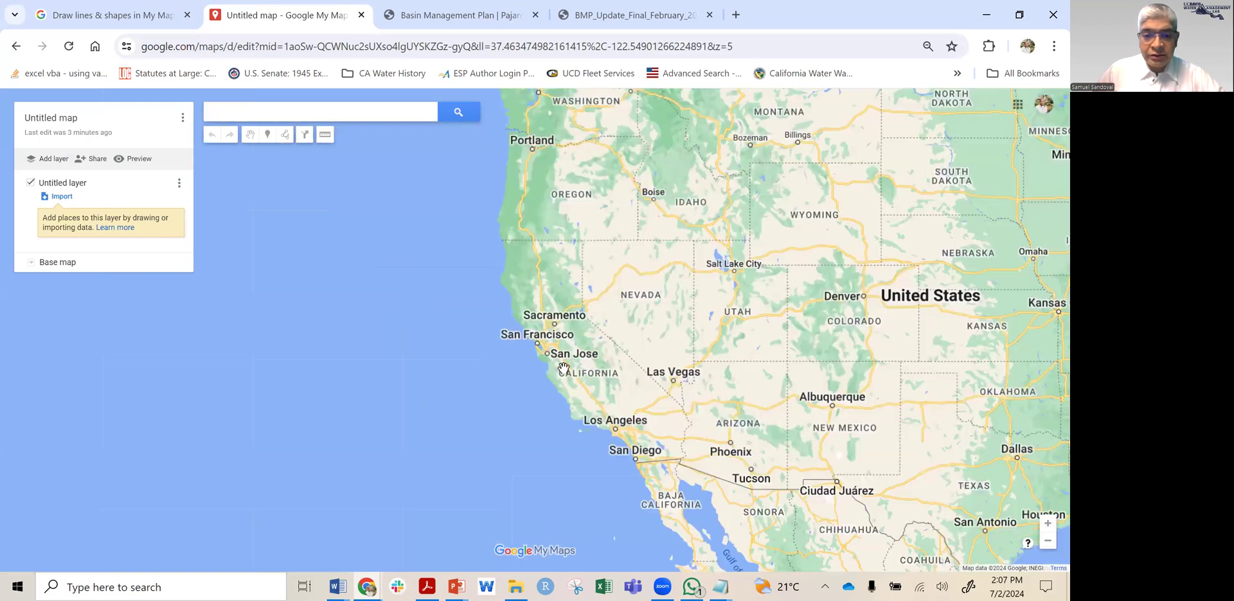
scroll(562, 369, "up", 3)
scroll(511, 346, "up", 3)
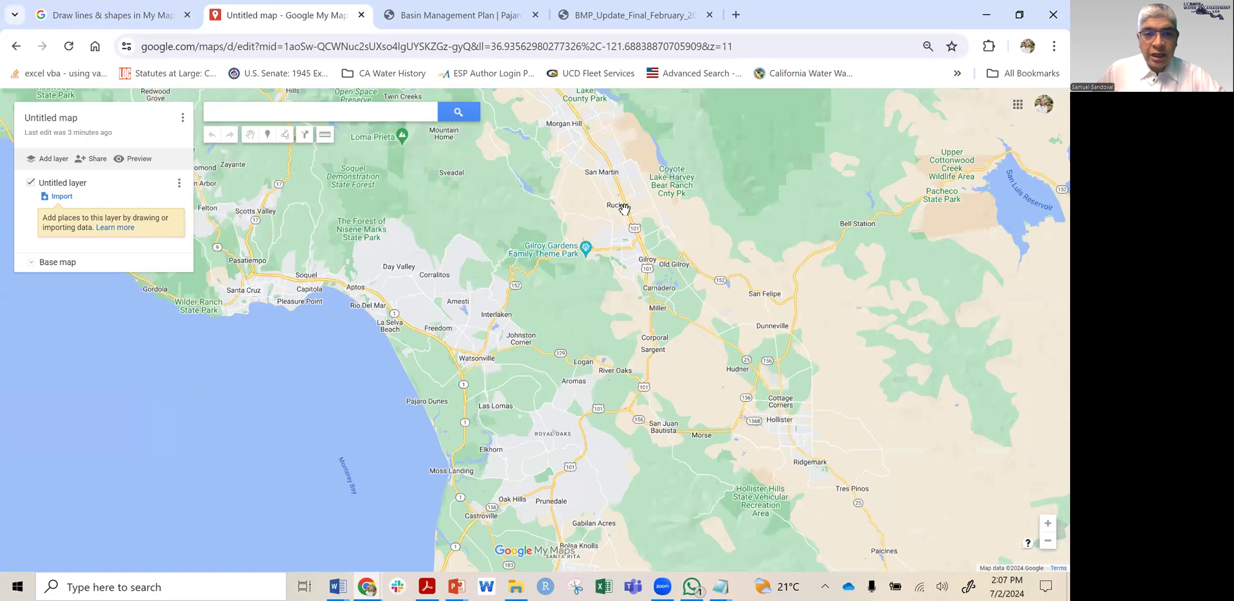
scroll(524, 367, "up", 1)
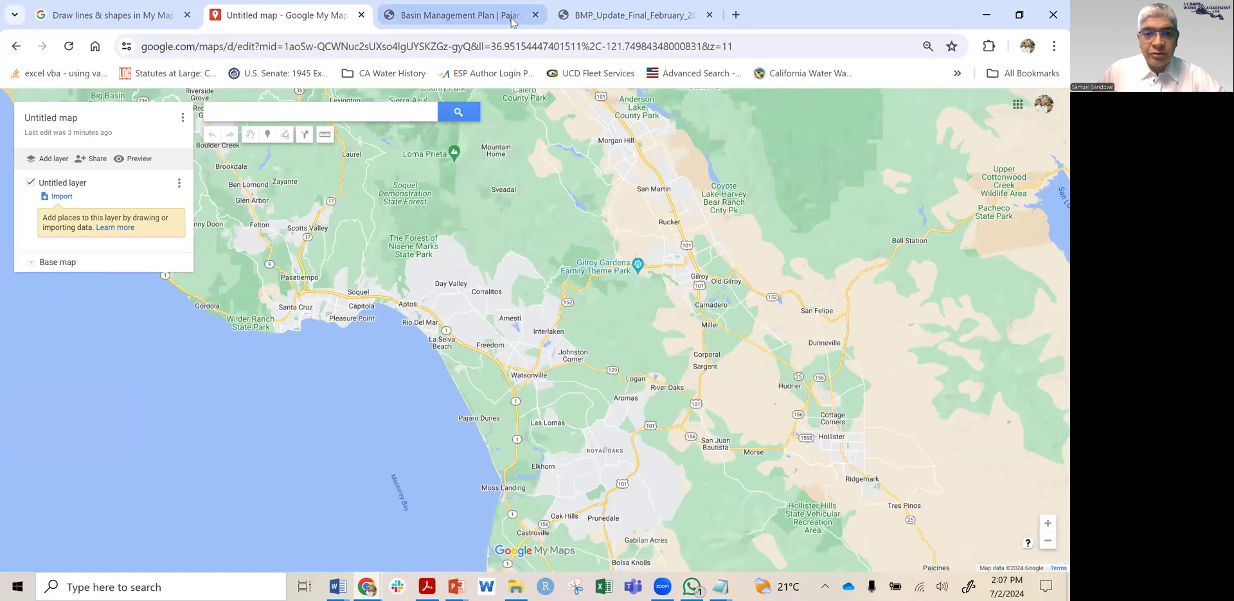
- Check the groundwater map for reference, then switch the base map to Terrain
left_click(646, 13)
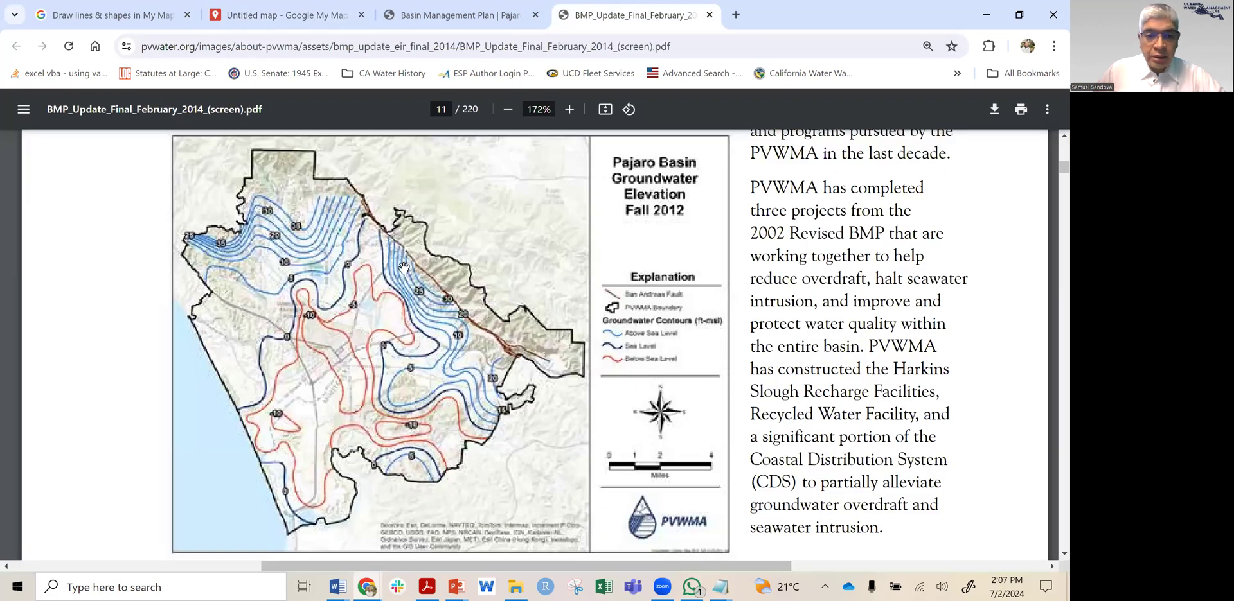
key("ctrl+shift+Tab")
key("ctrl+shift+Tab")
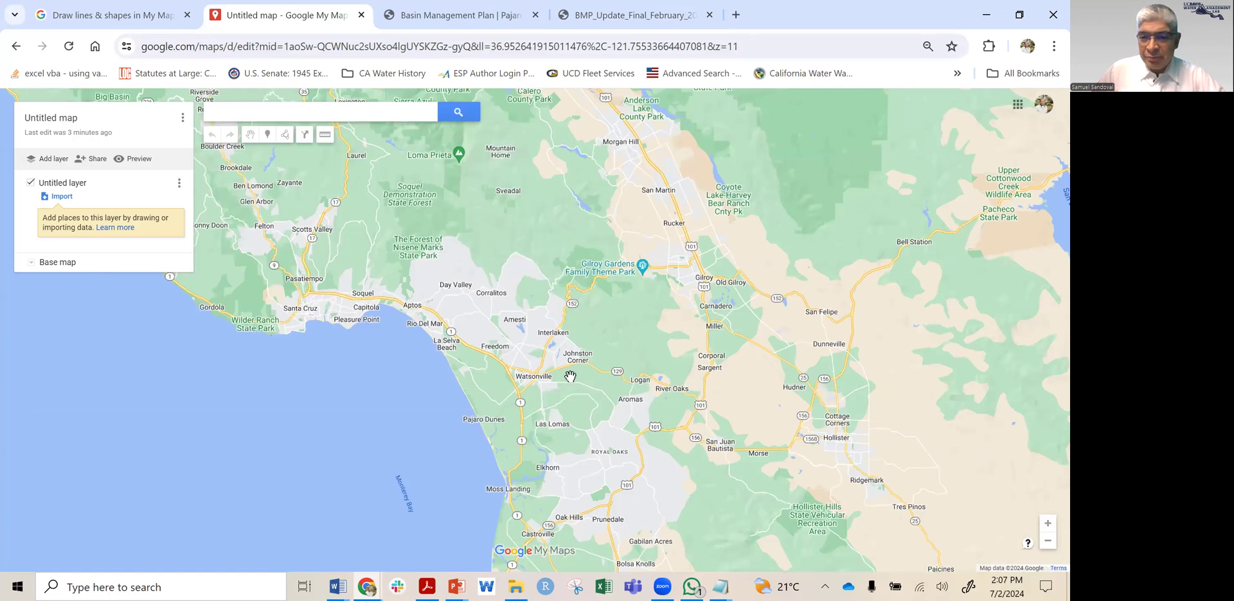
left_click(34, 269)
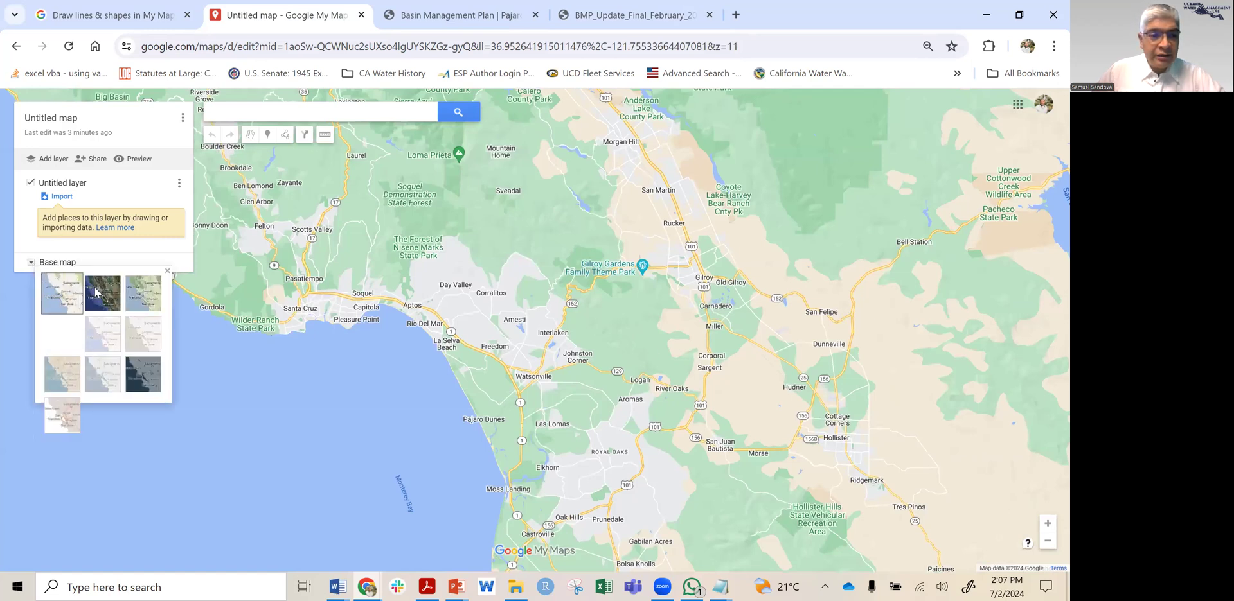
left_click(153, 302)
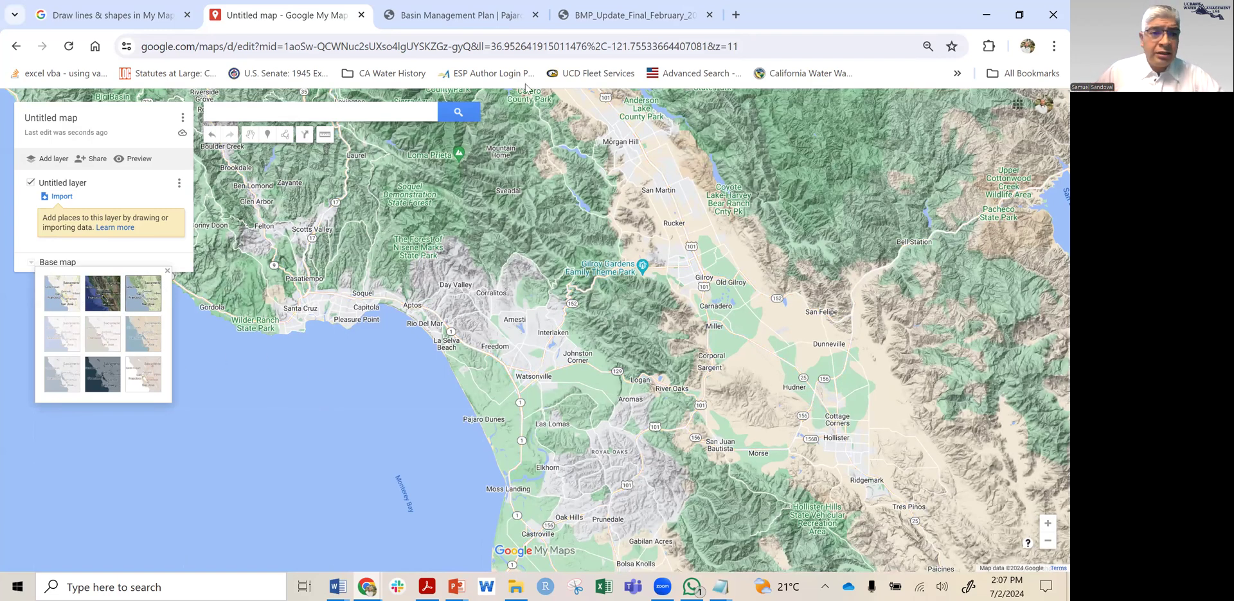
- Title the map 'My Water System - Pajaro Valley' with a description of the water system's extent
left_click(77, 119)
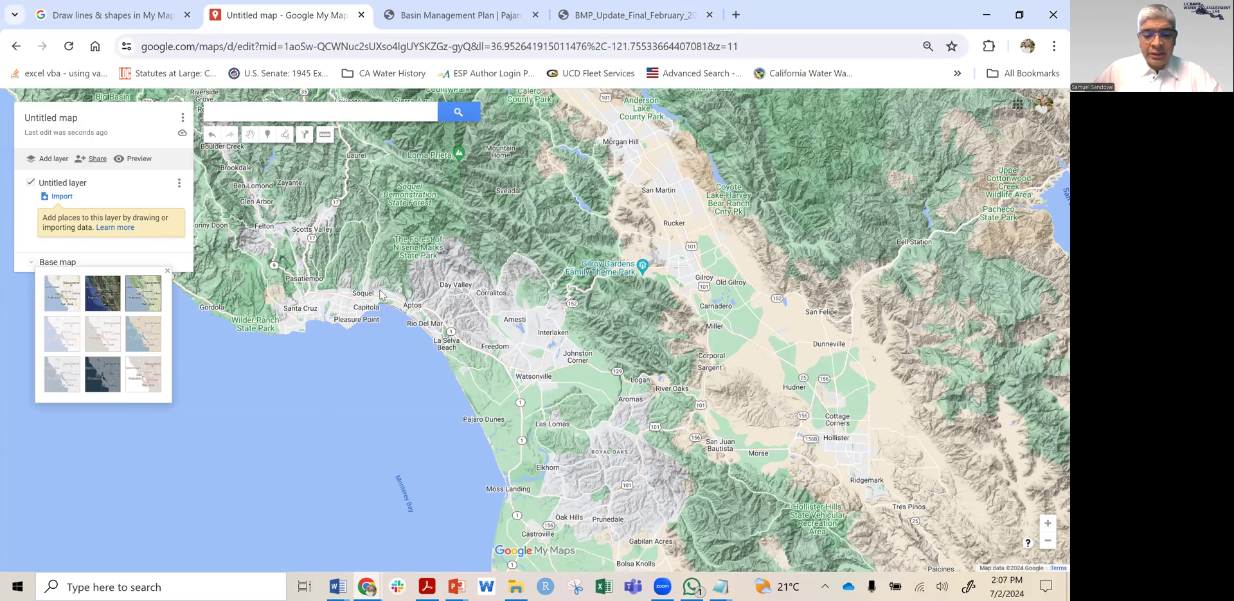
type("M")
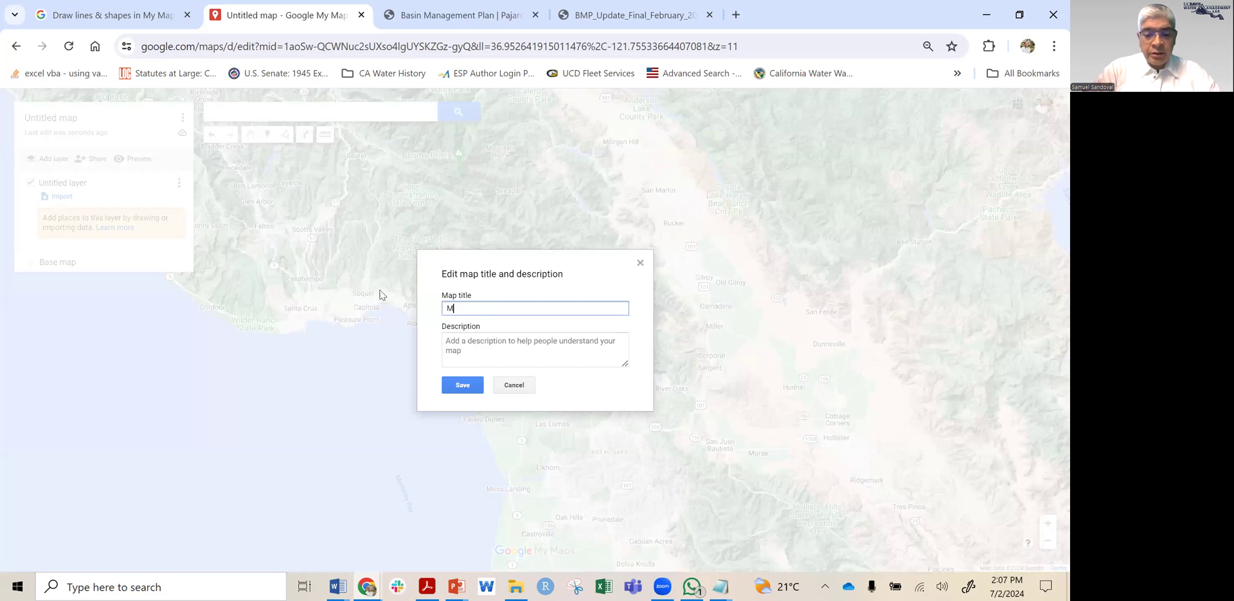
type("y Water S")
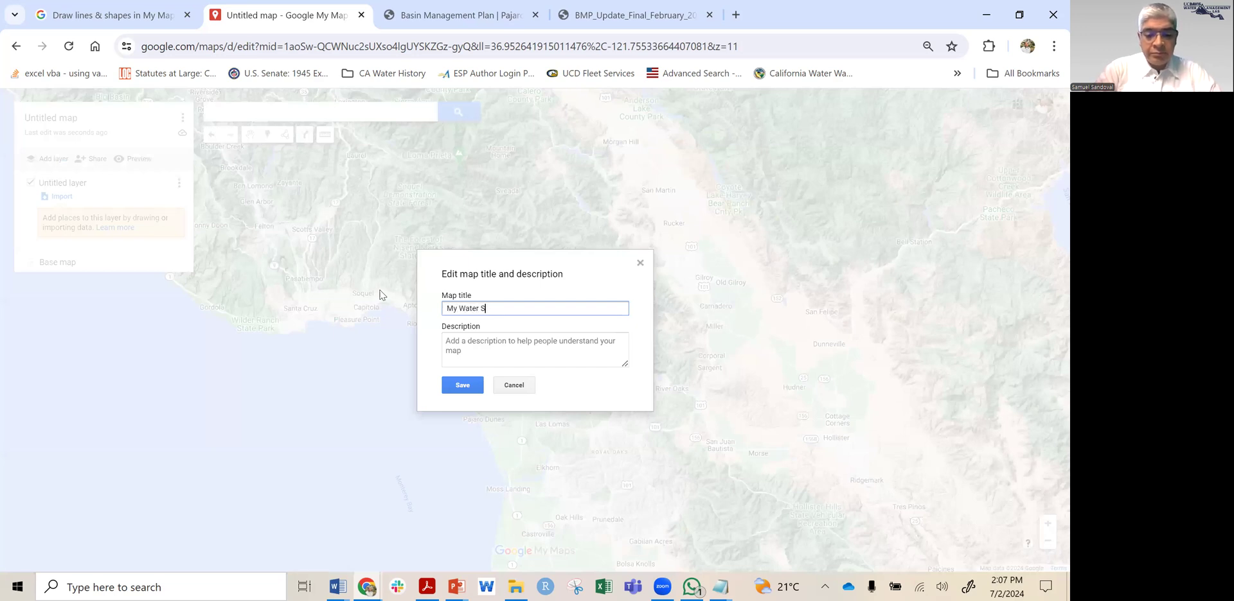
type("ystem - Pajaro Va")
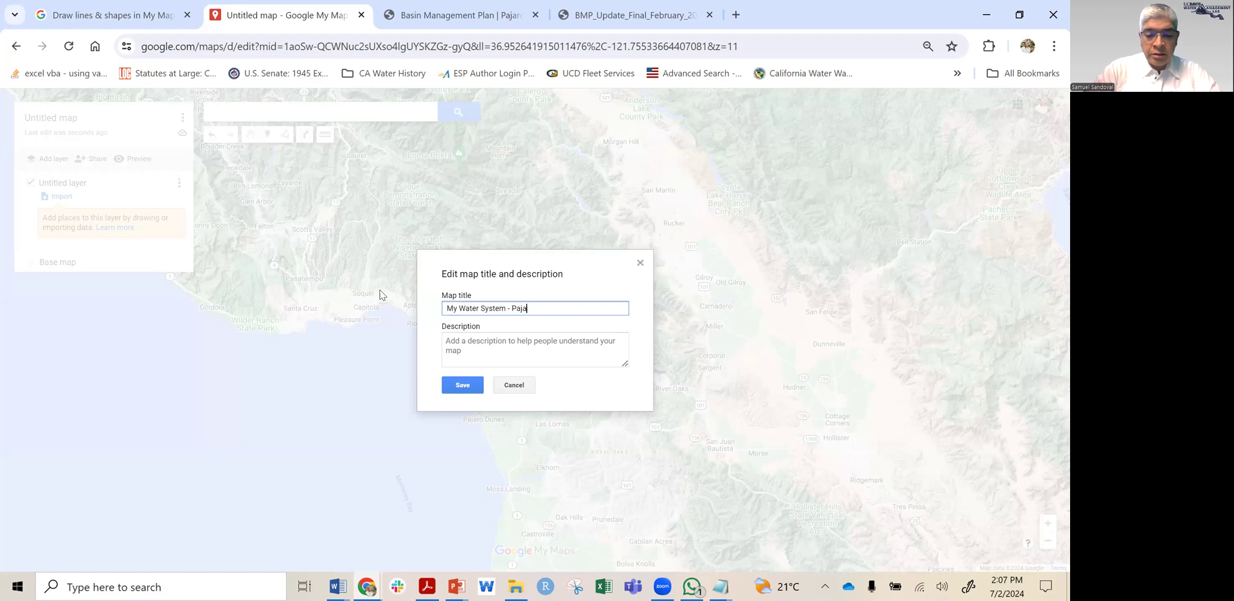
type("lley")
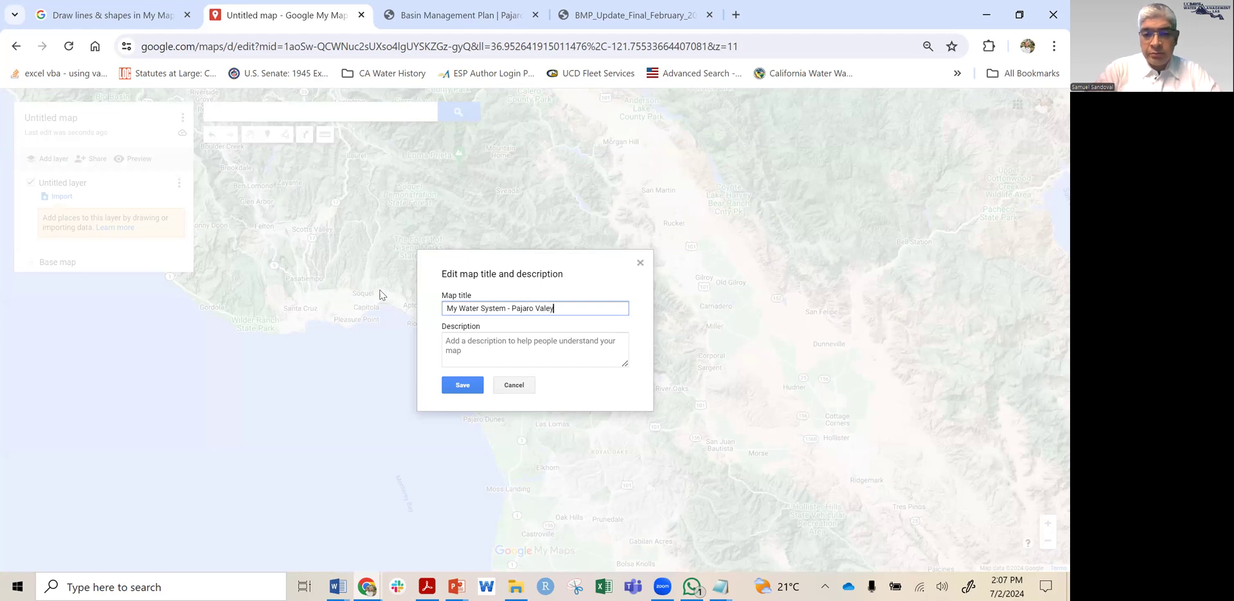
key("BackSpace")
key("BackSpace")
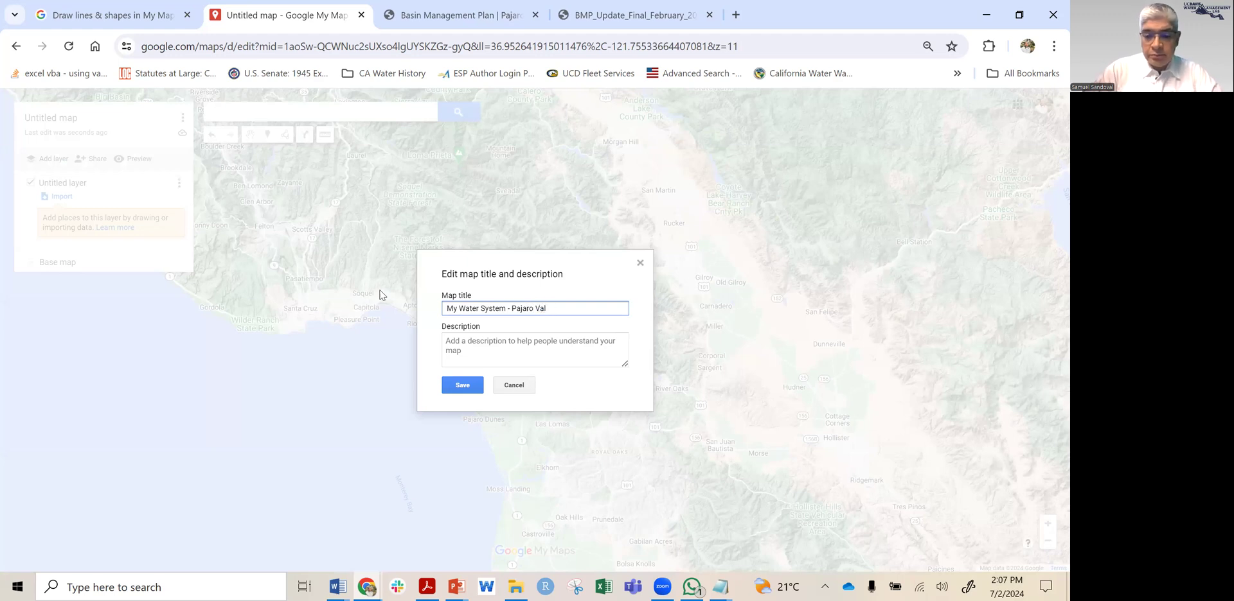
type("ley")
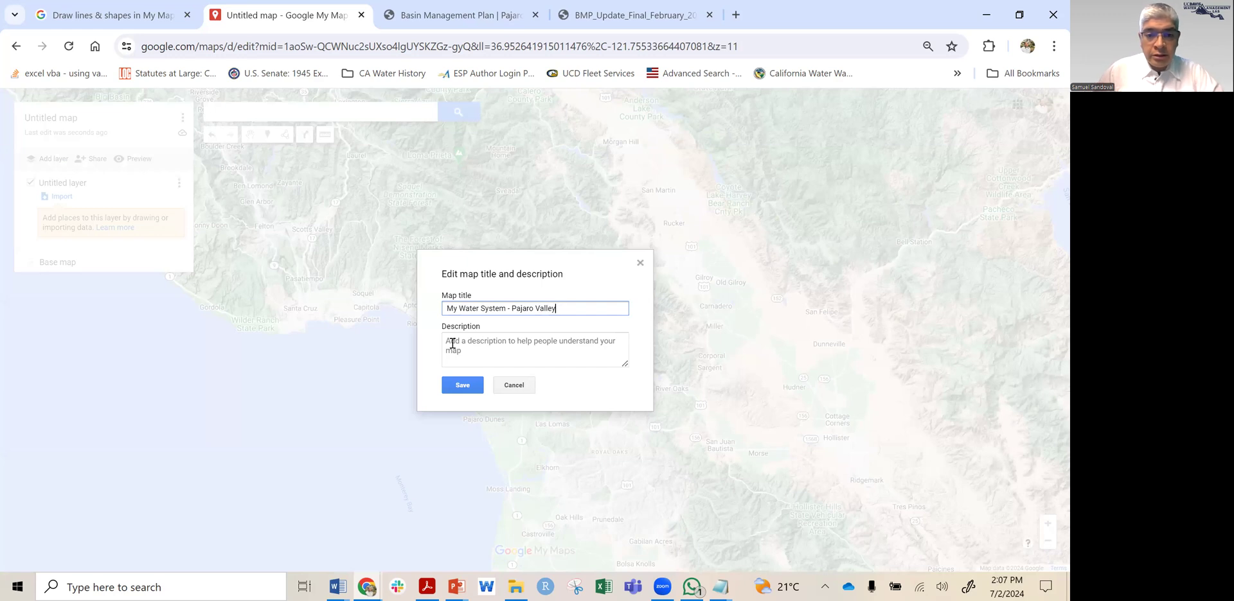
left_click(464, 353)
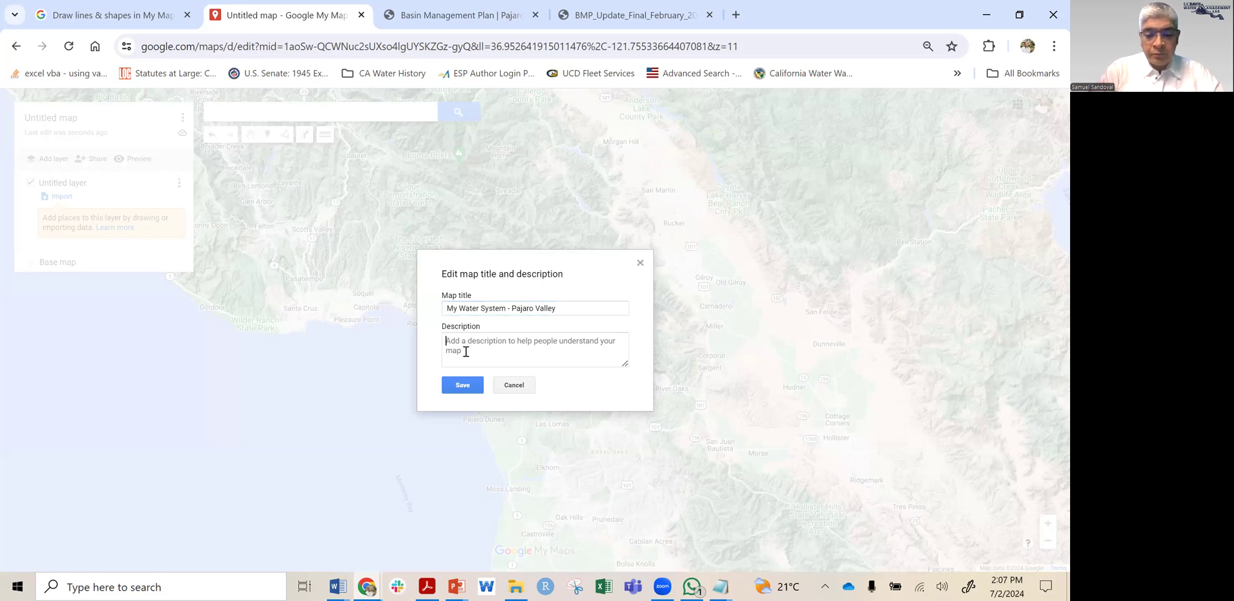
type("This map s")
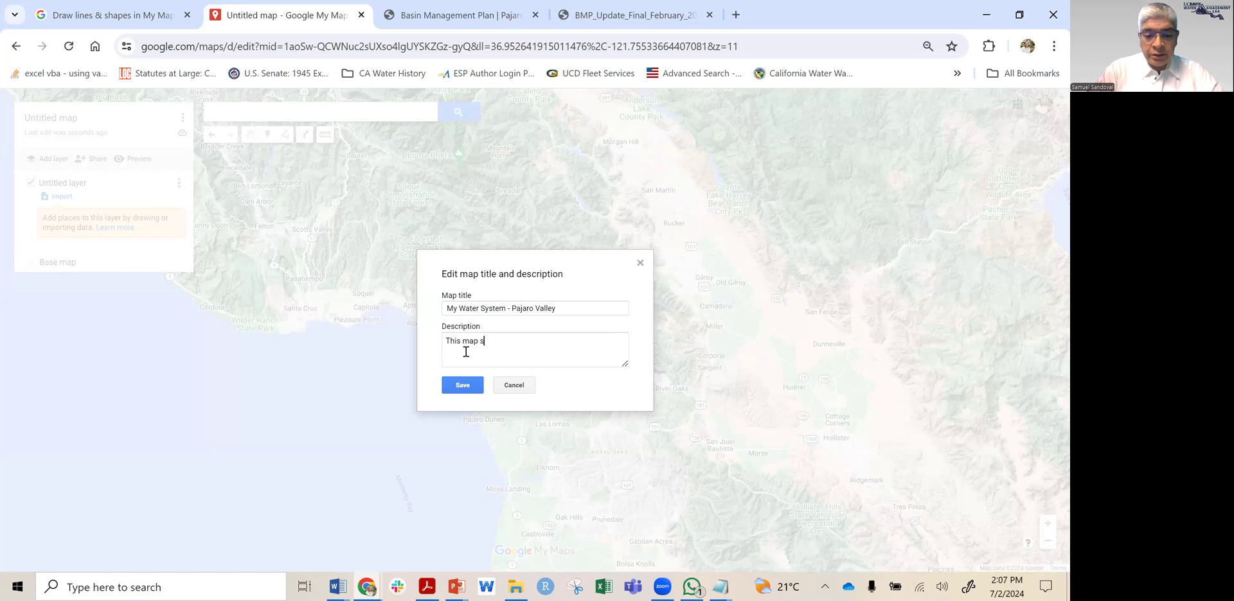
type("hows the spatial extent of m")
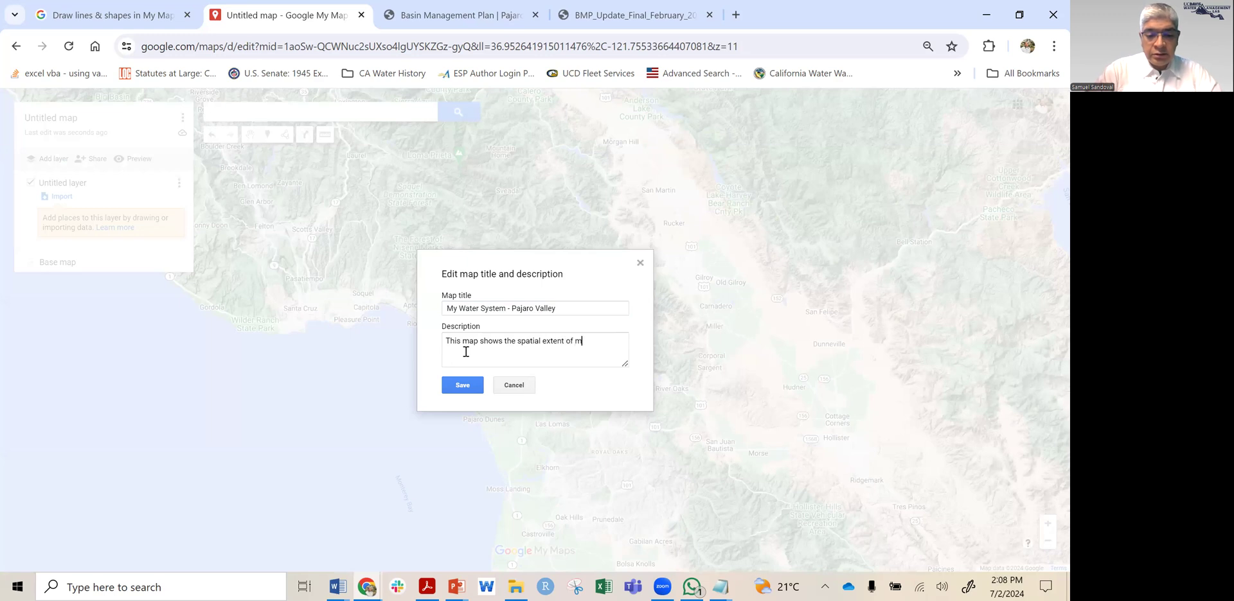
type("y water system")
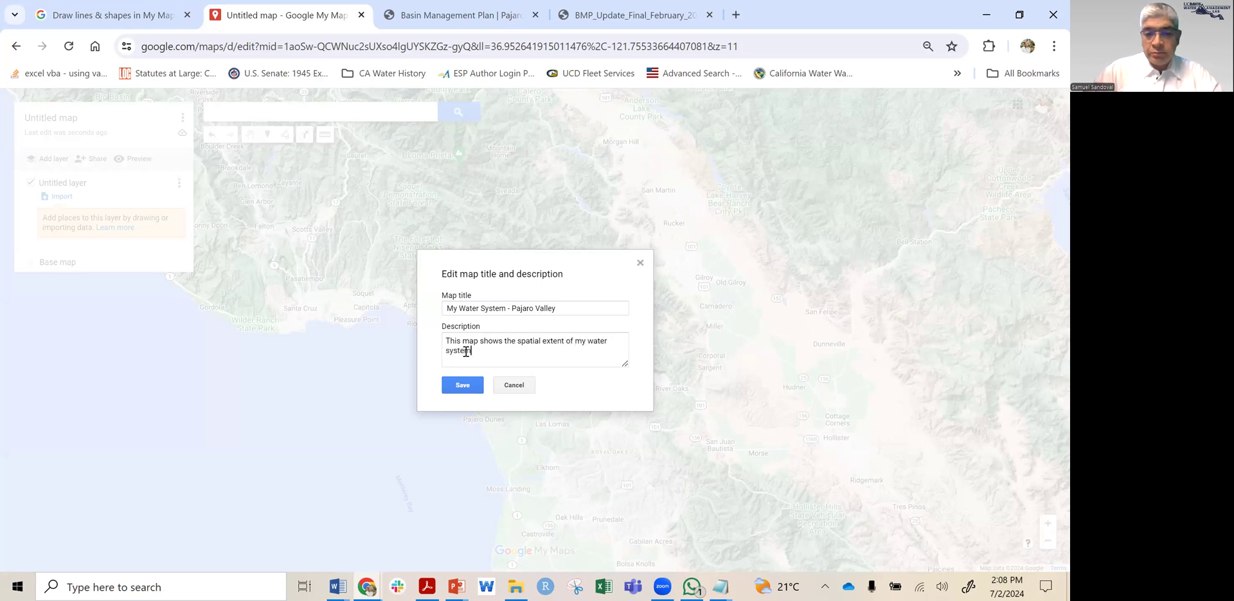
left_click(460, 384)
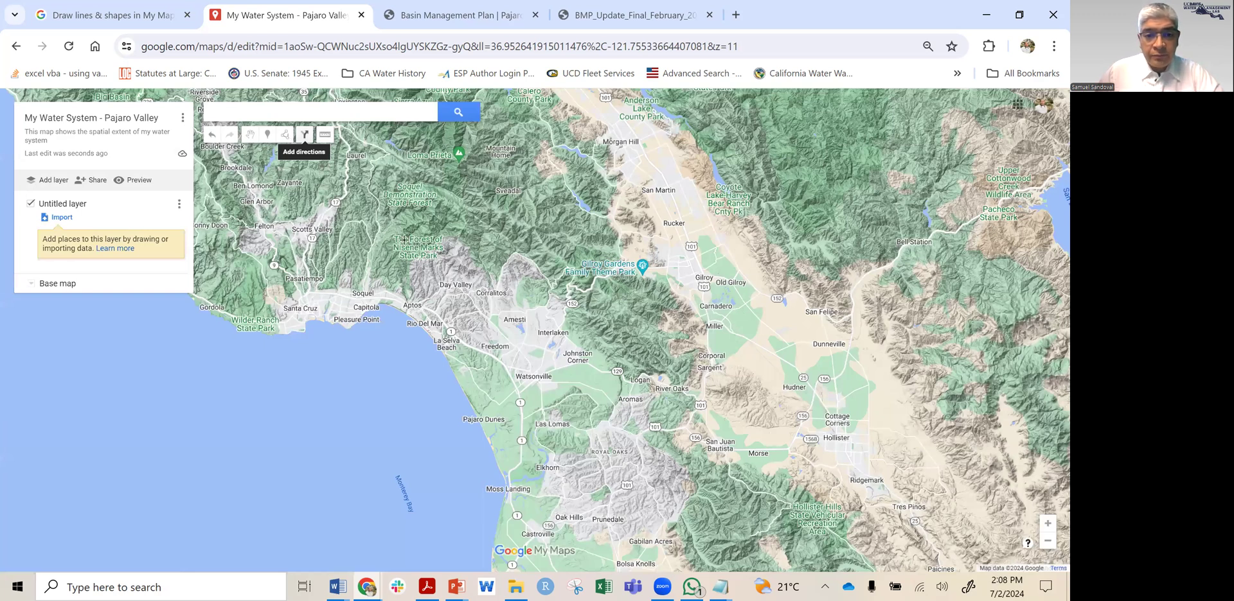
- Start the valley outline at Selva Beach, tracing north past Corralitos to the eastern corner
left_click(436, 343)
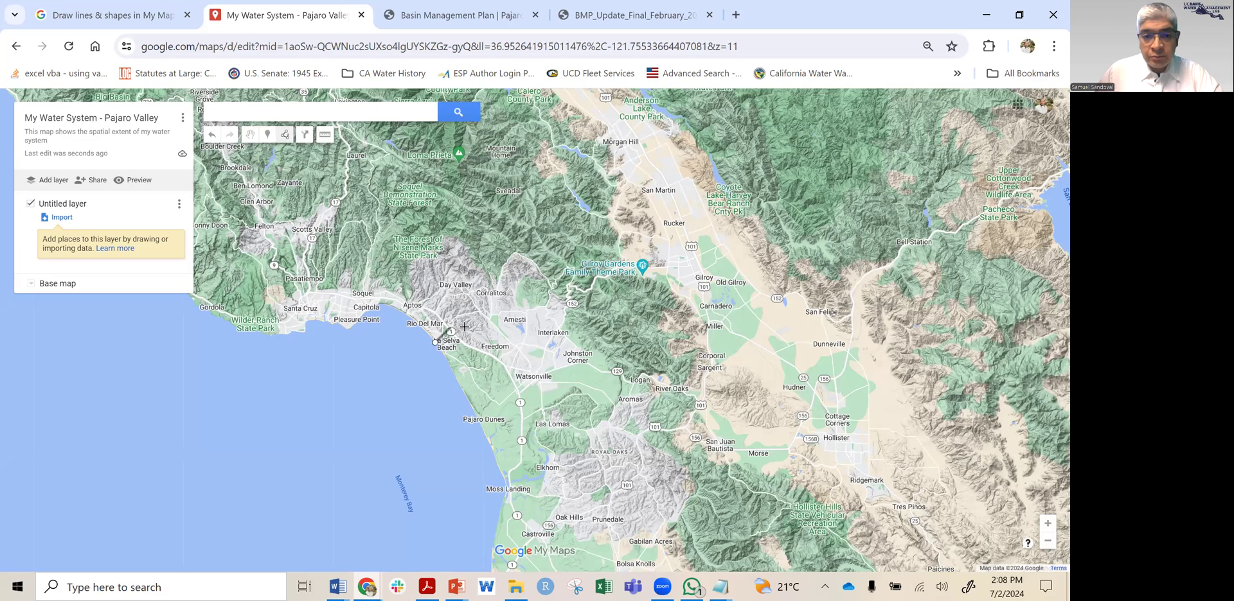
left_click(460, 320)
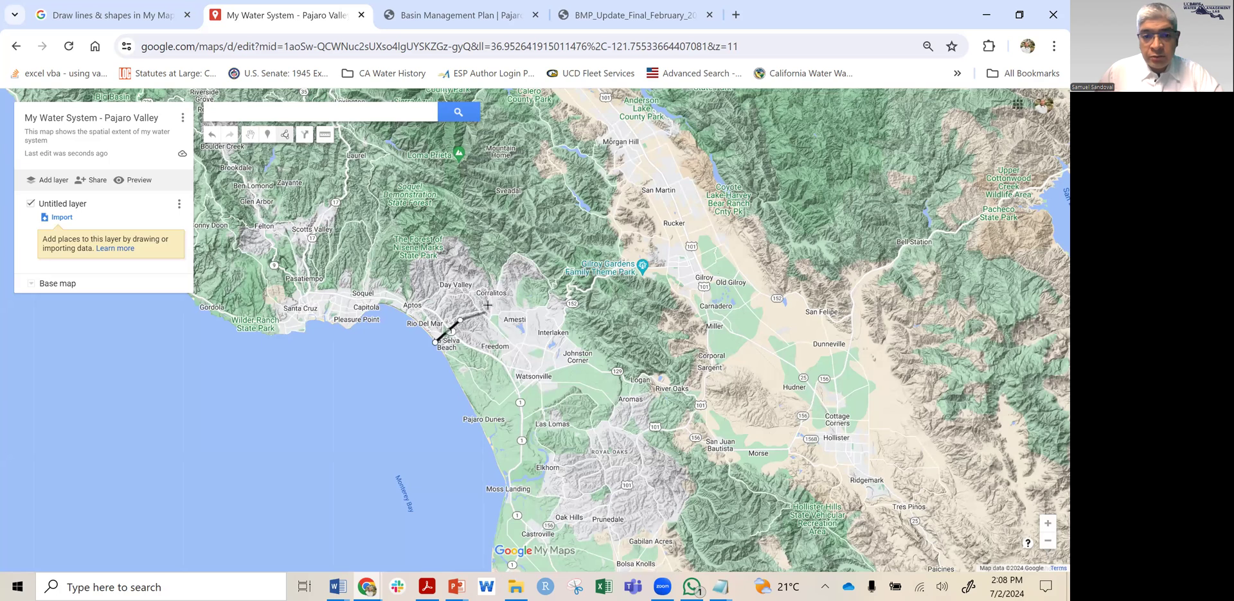
left_click(517, 289)
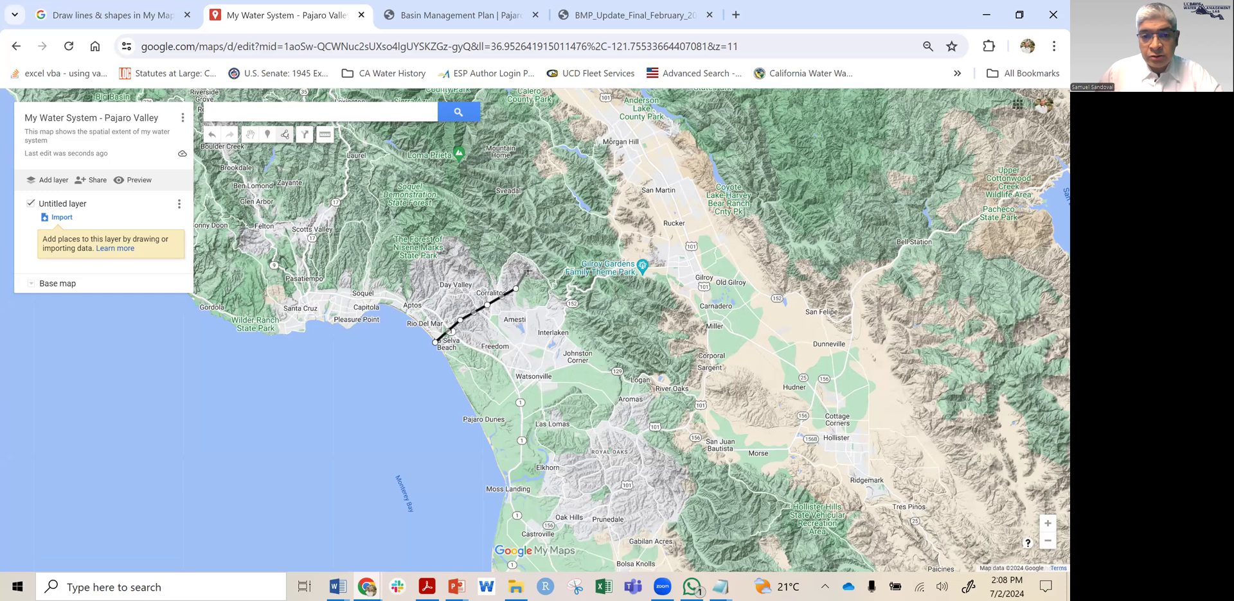
left_click(529, 273)
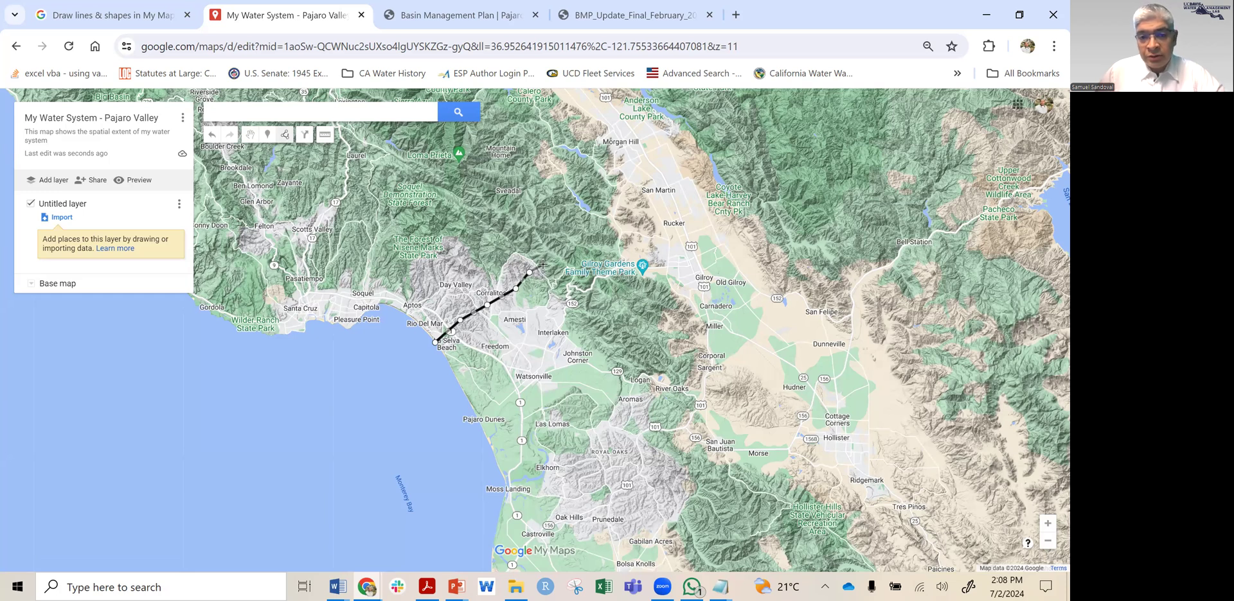
left_click(542, 263)
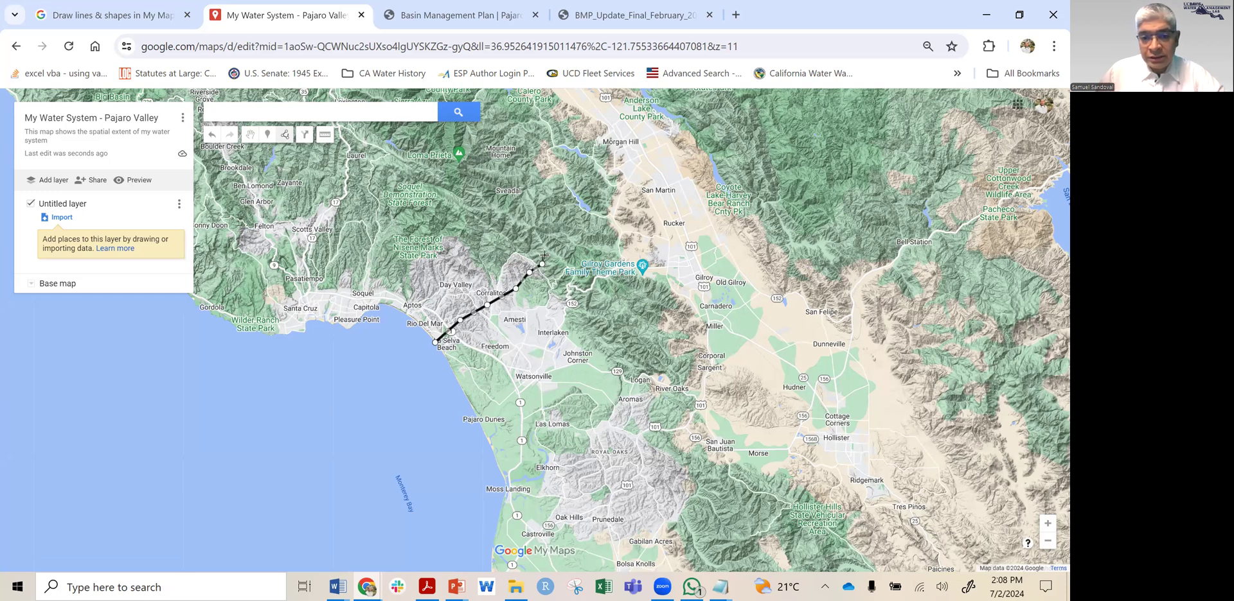
left_click(618, 332)
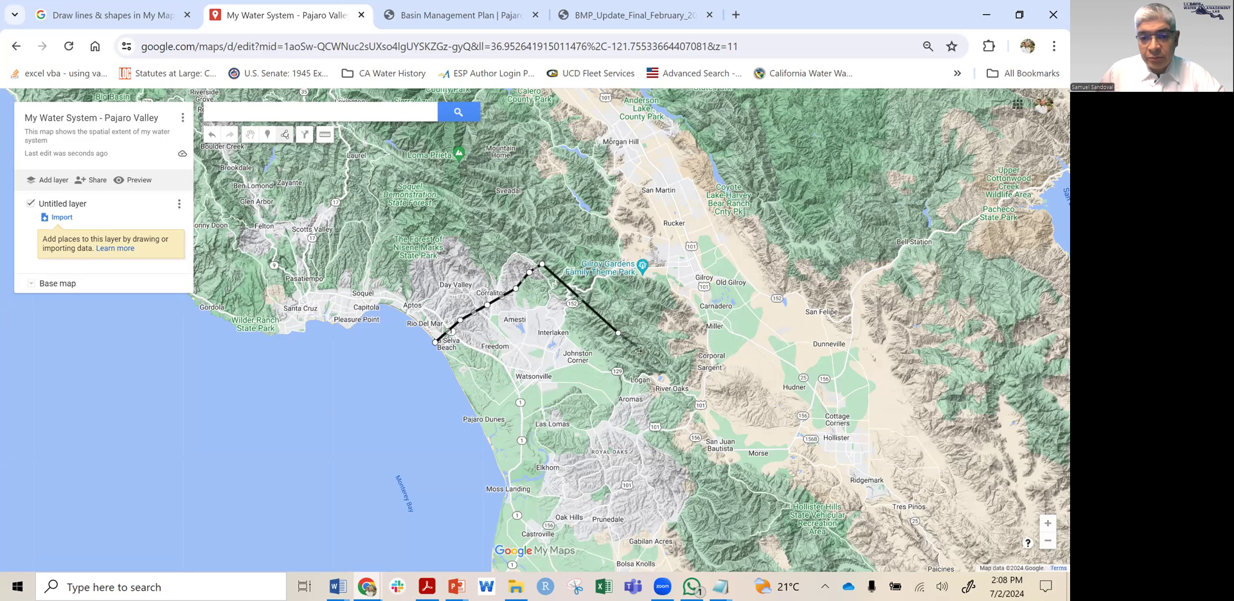
left_click(646, 355)
double_click(660, 403)
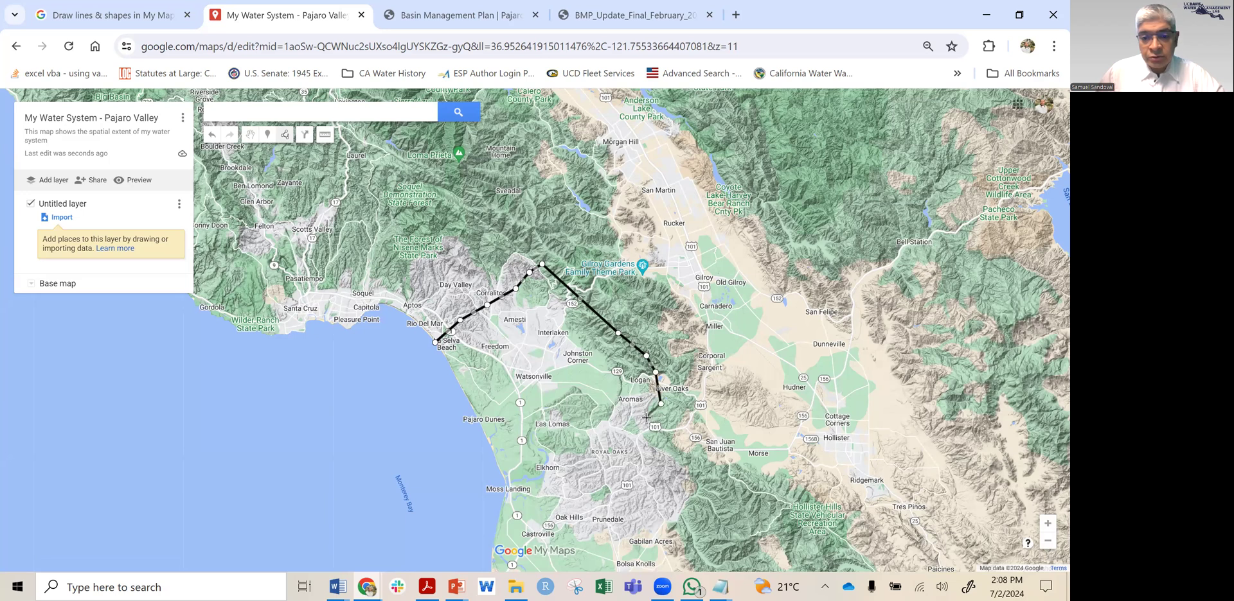
- Carry the outline west past Aromas and Royal Oaks, south by Elkhorn, toward Moss Landing and along the beach
left_click(645, 418)
left_click(594, 428)
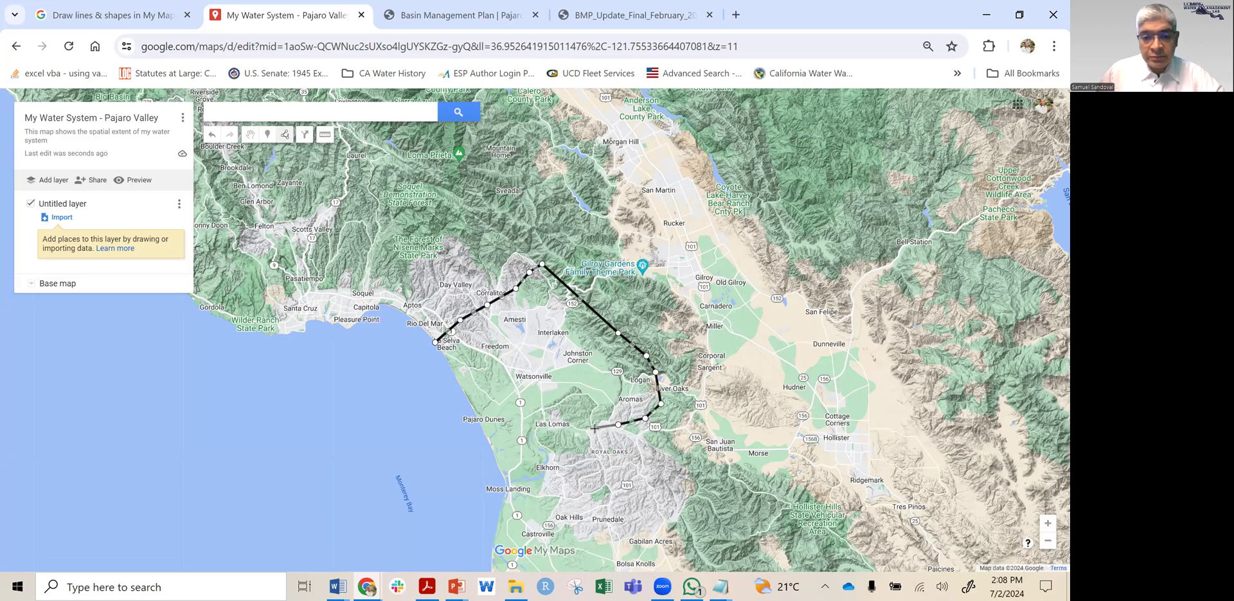
left_click(563, 436)
left_click(546, 451)
left_click(546, 464)
left_click(542, 477)
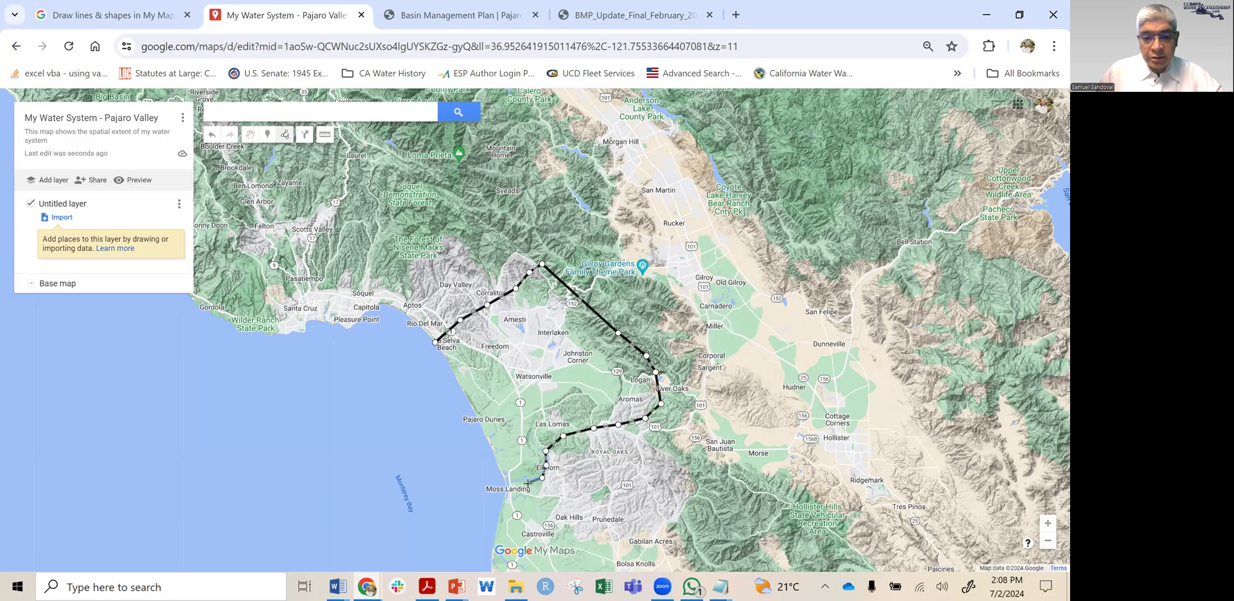
left_click(525, 481)
scroll(525, 483, "up", 1)
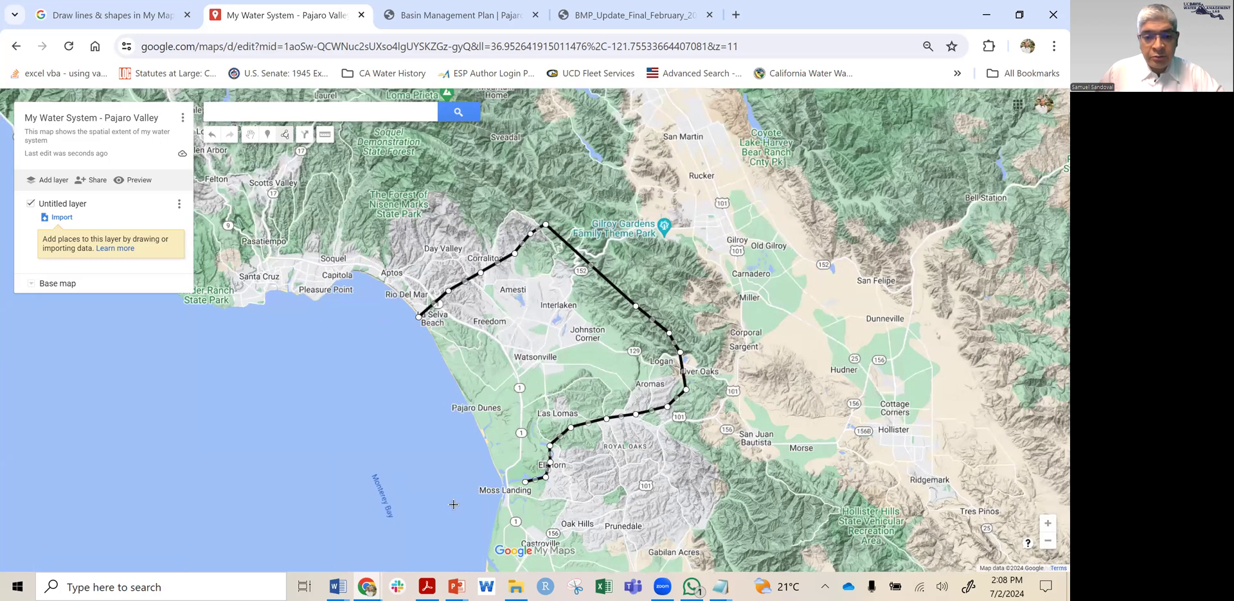
scroll(453, 505, "up", 2)
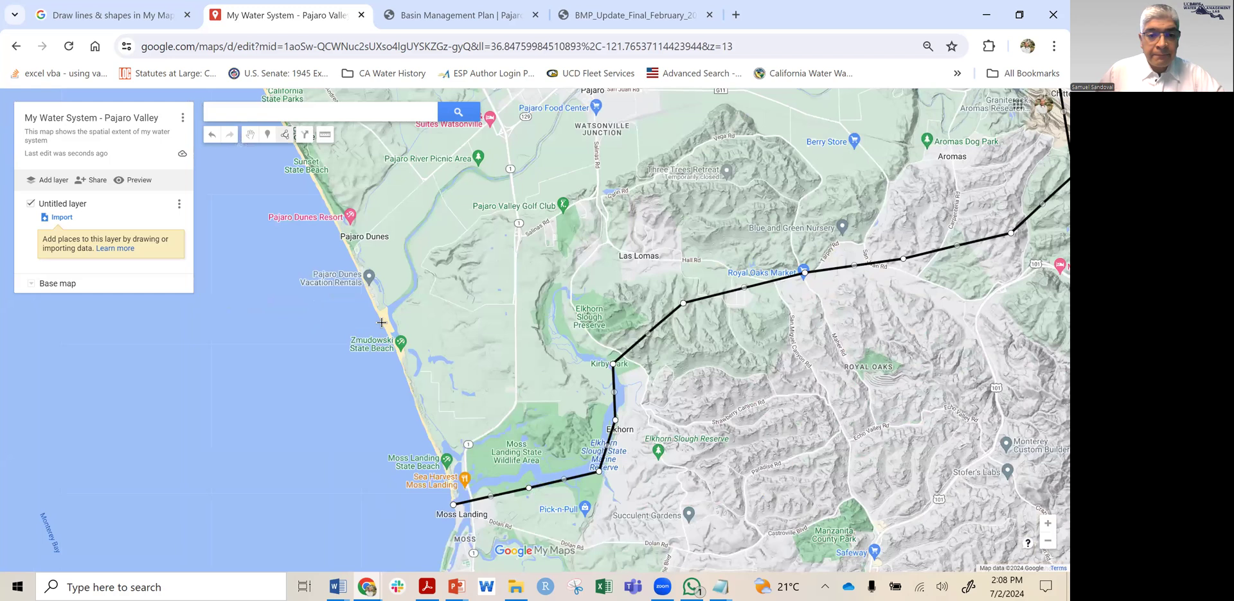
left_click(382, 322)
scroll(366, 273, "down", 1)
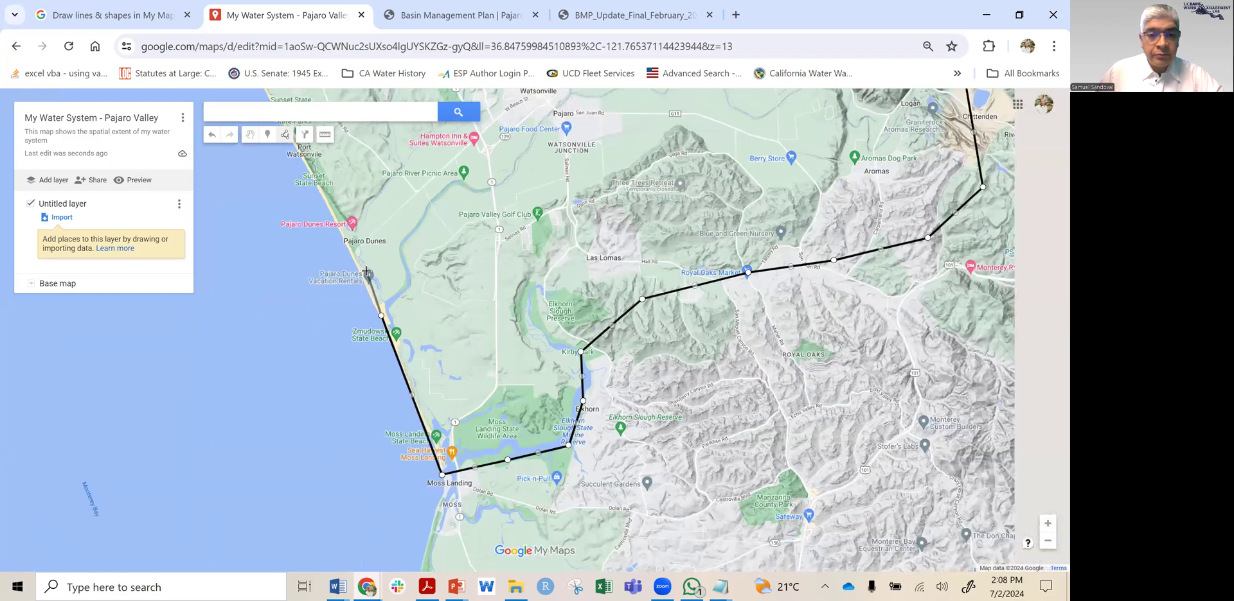
scroll(345, 235, "down", 2)
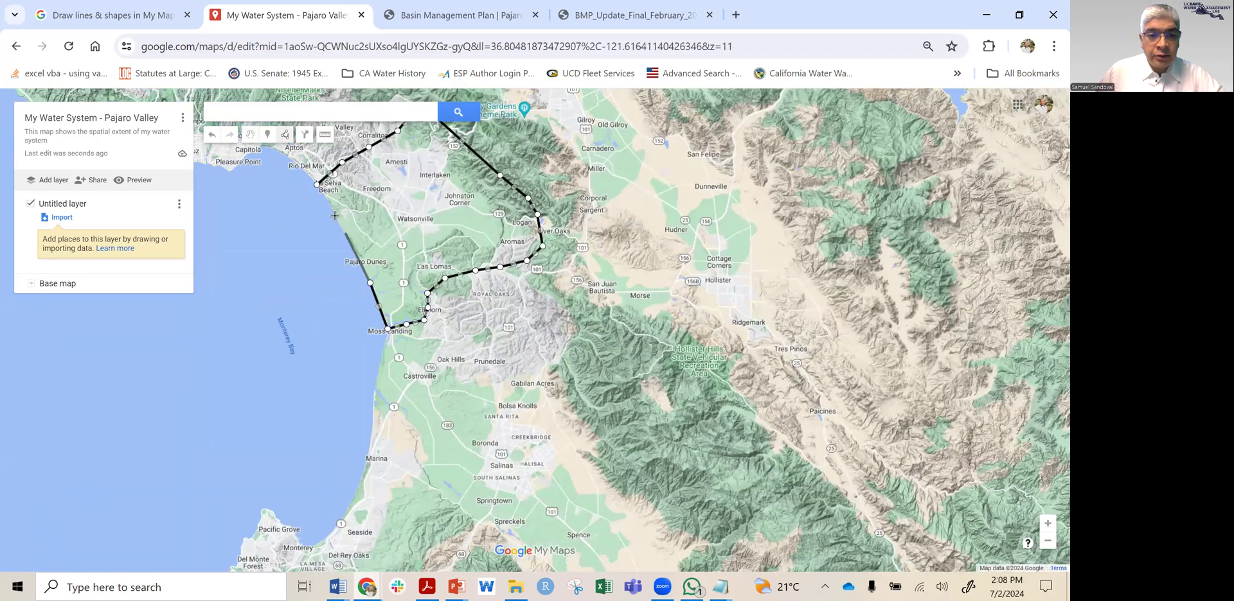
- Close the outline into a polygon named 'Pajaro Valley Water System'
left_click(317, 187)
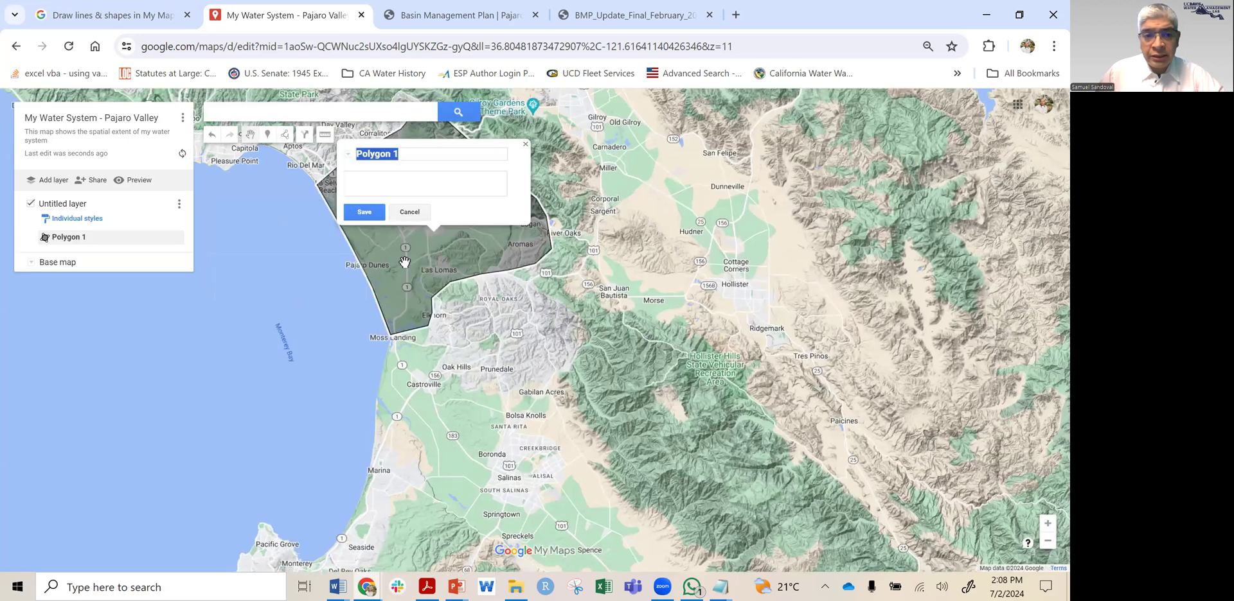
scroll(532, 286, "up", 1)
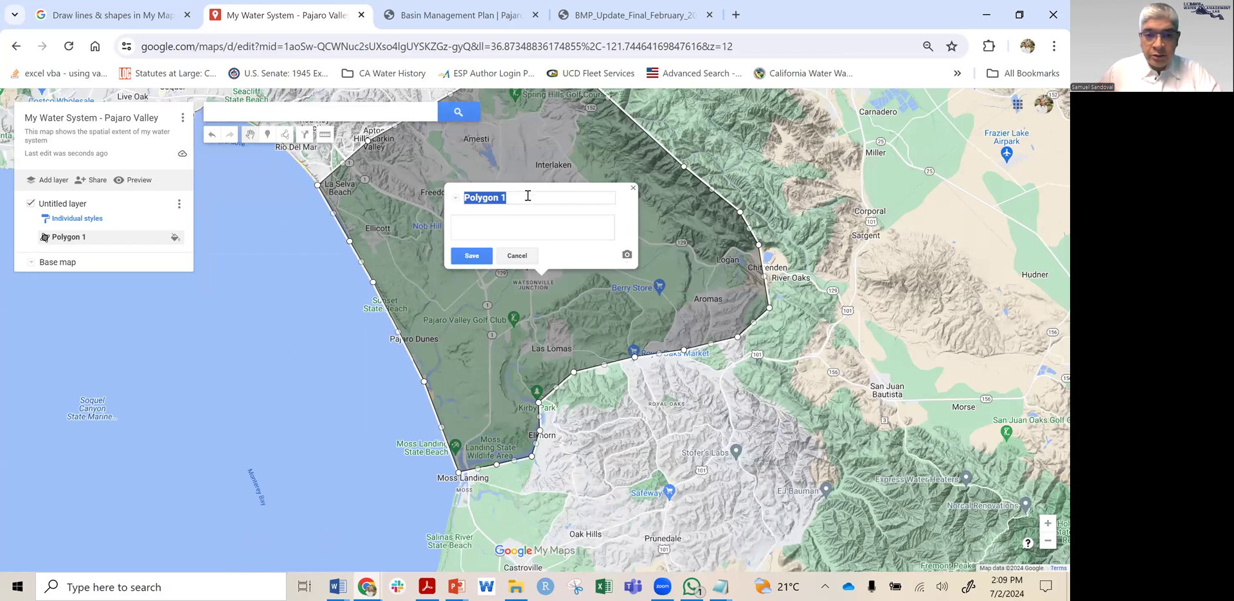
key("BackSpace")
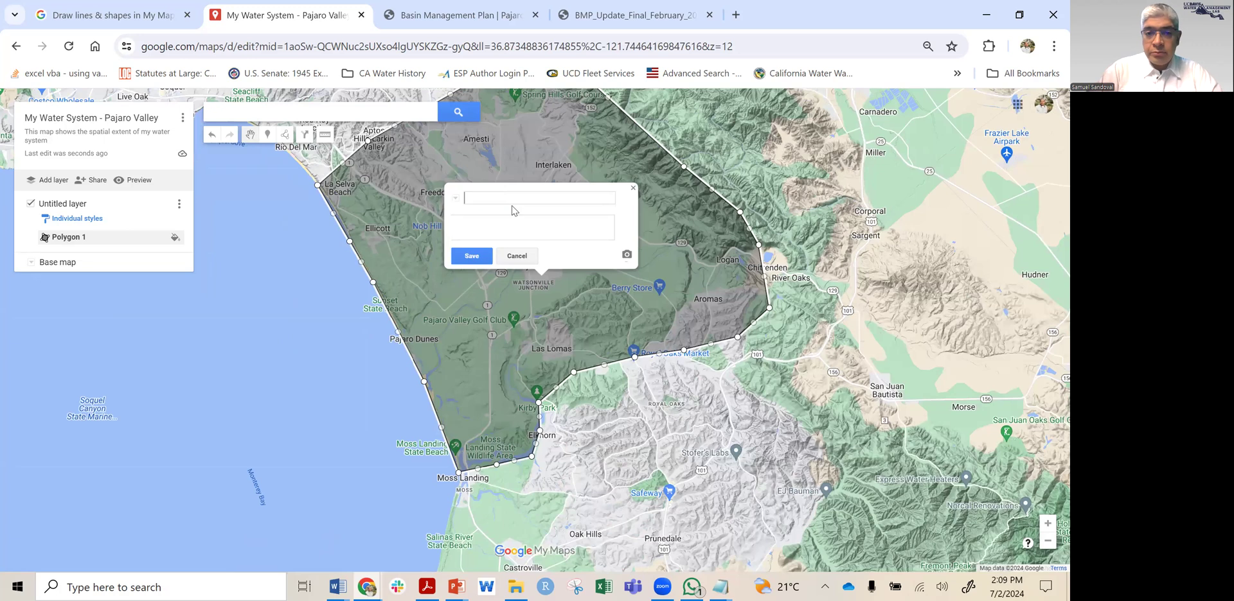
type("Paj")
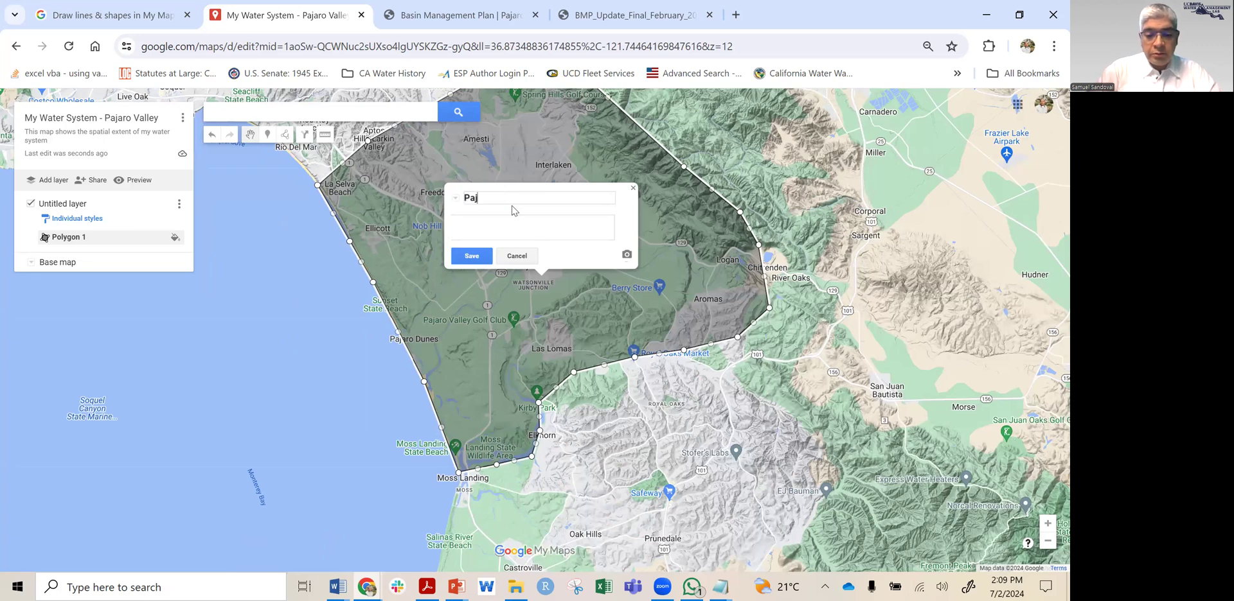
type("aro Valley ")
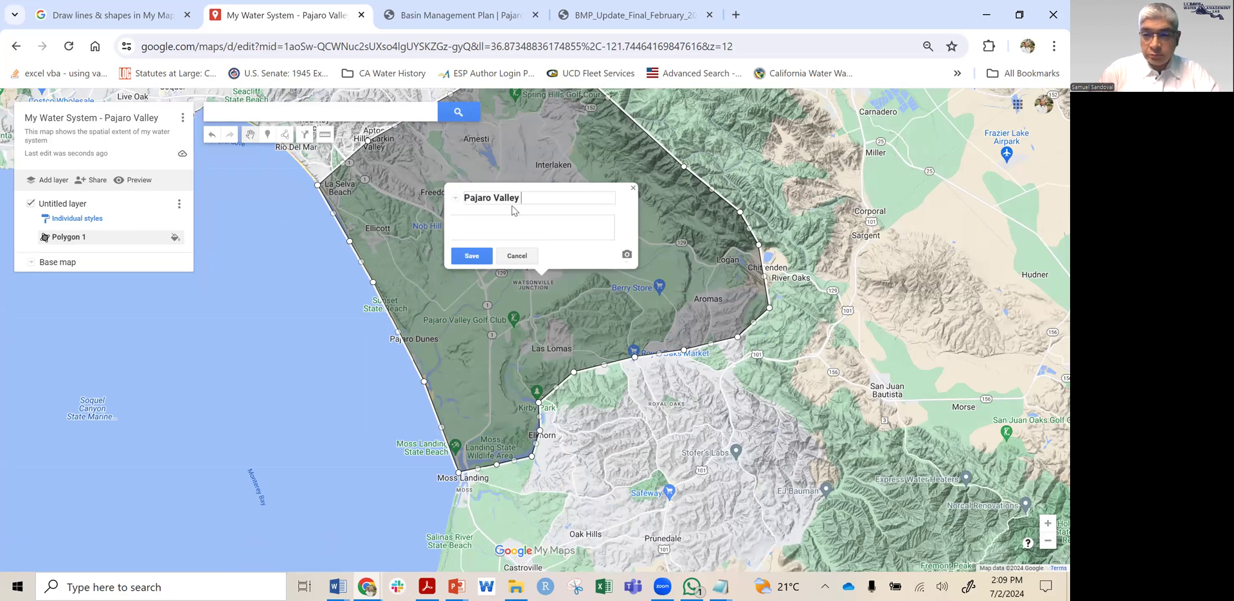
type("Water Syste")
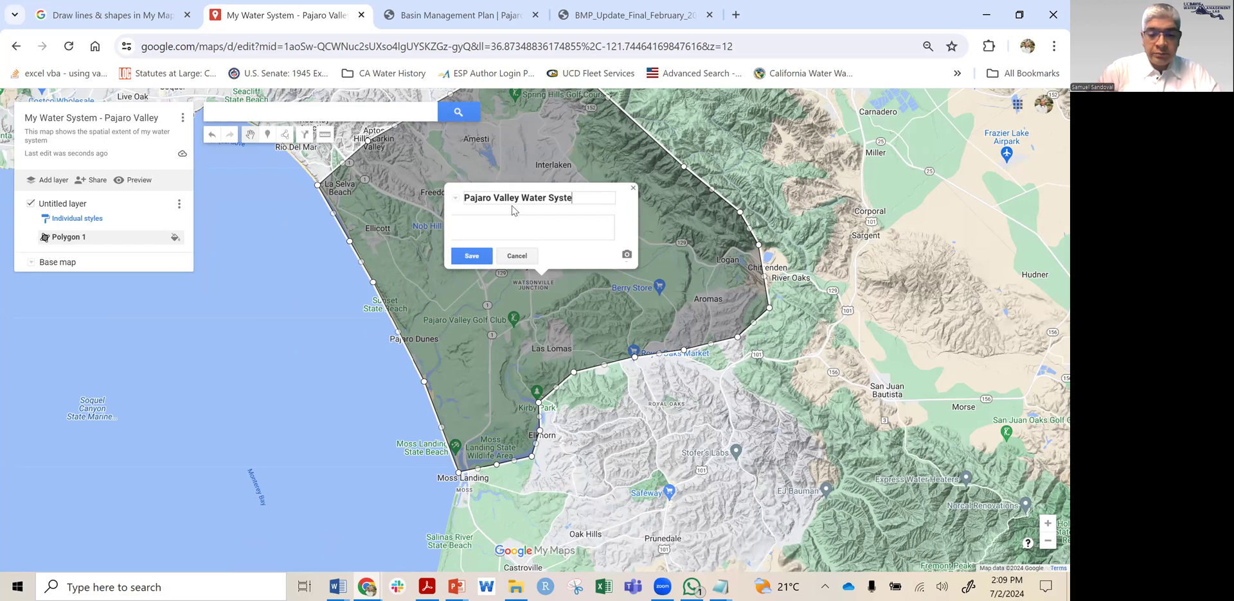
type("m")
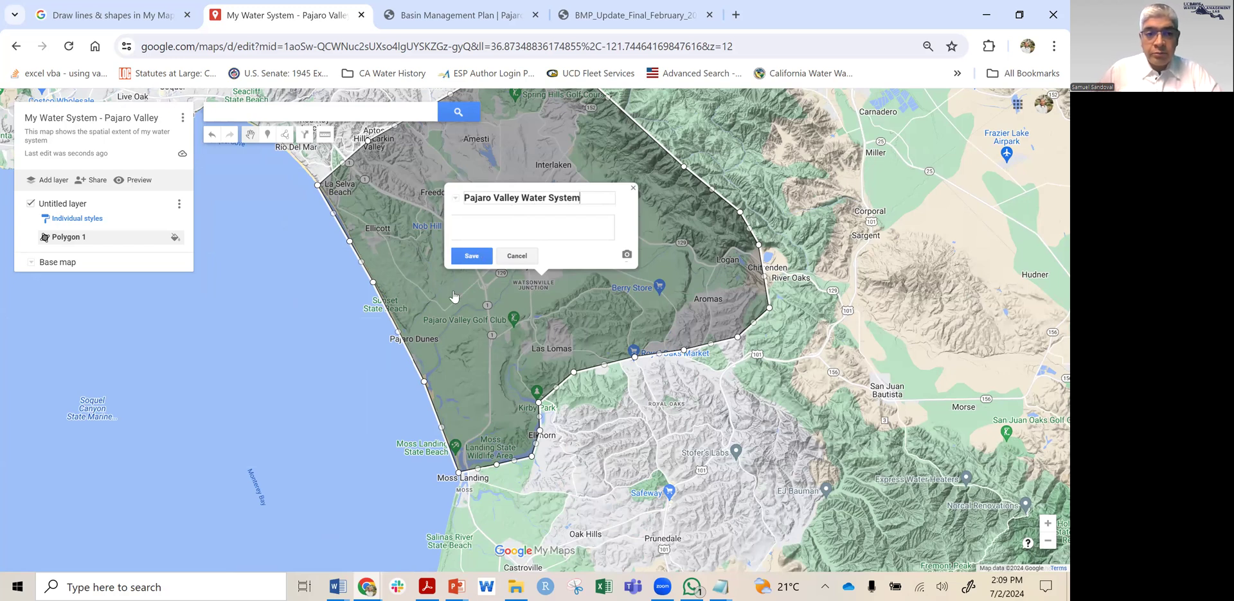
key("Return")
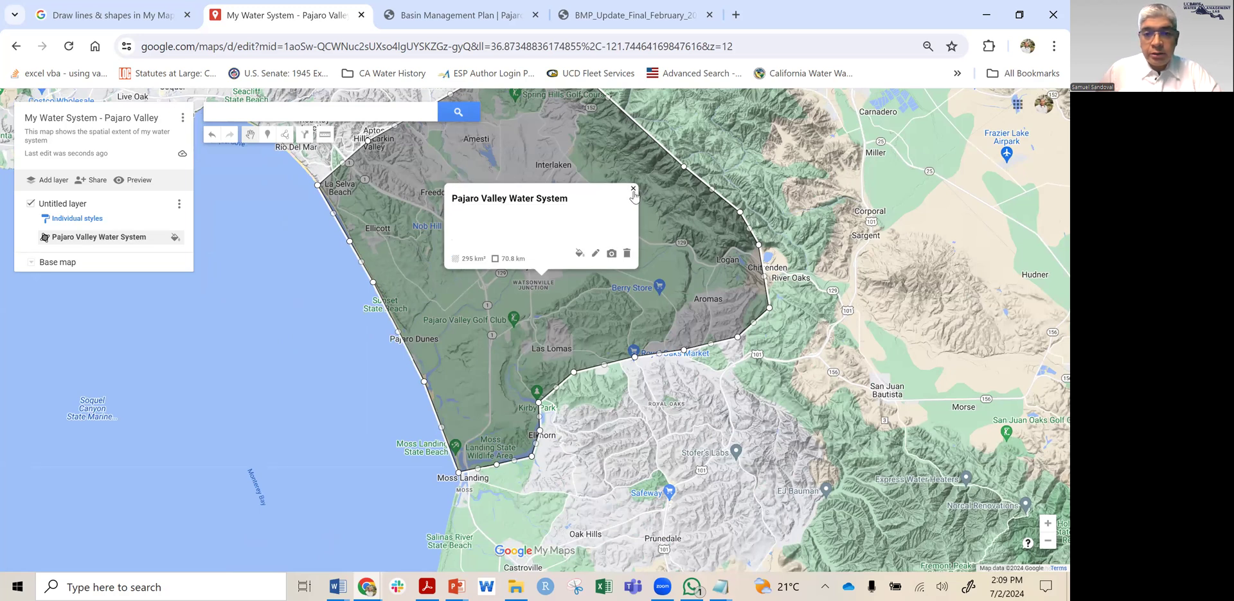
- Copy the map under its suggested default name, opening the copy in a new tab
left_click_drag(808, 256, 856, 325)
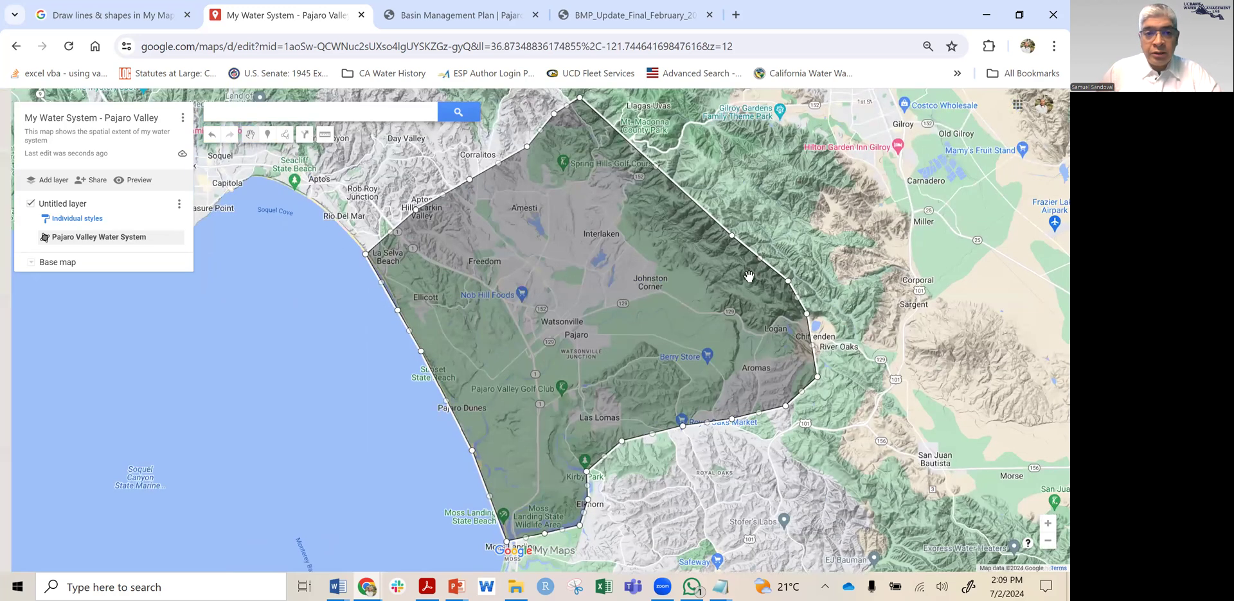
key("ctrl+minus")
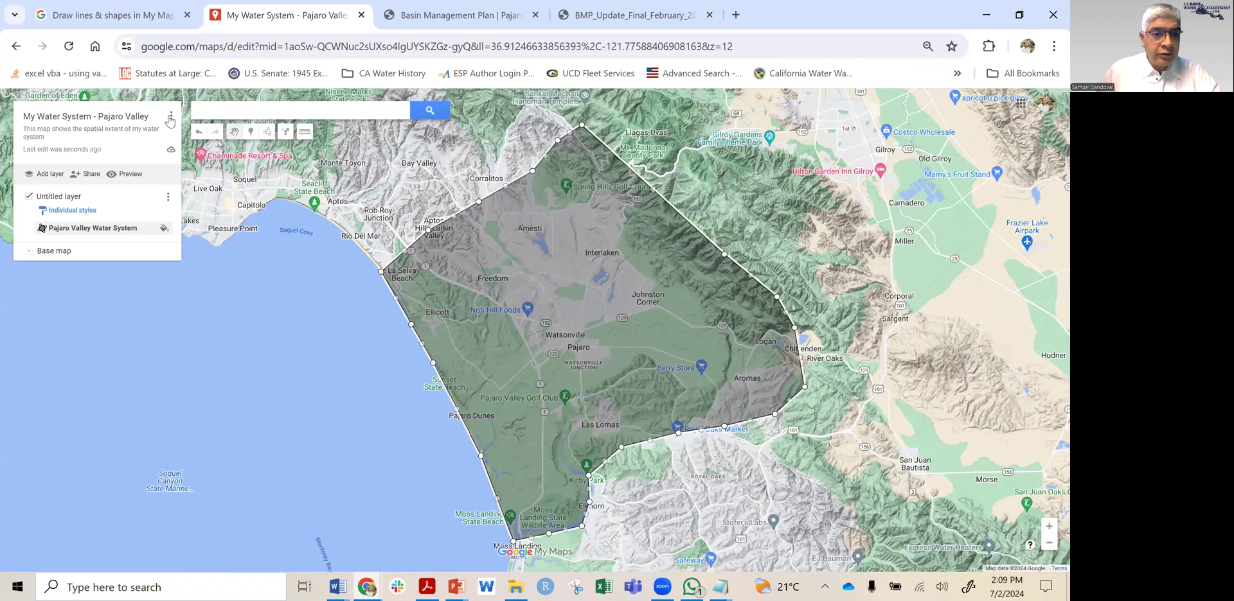
left_click(170, 120)
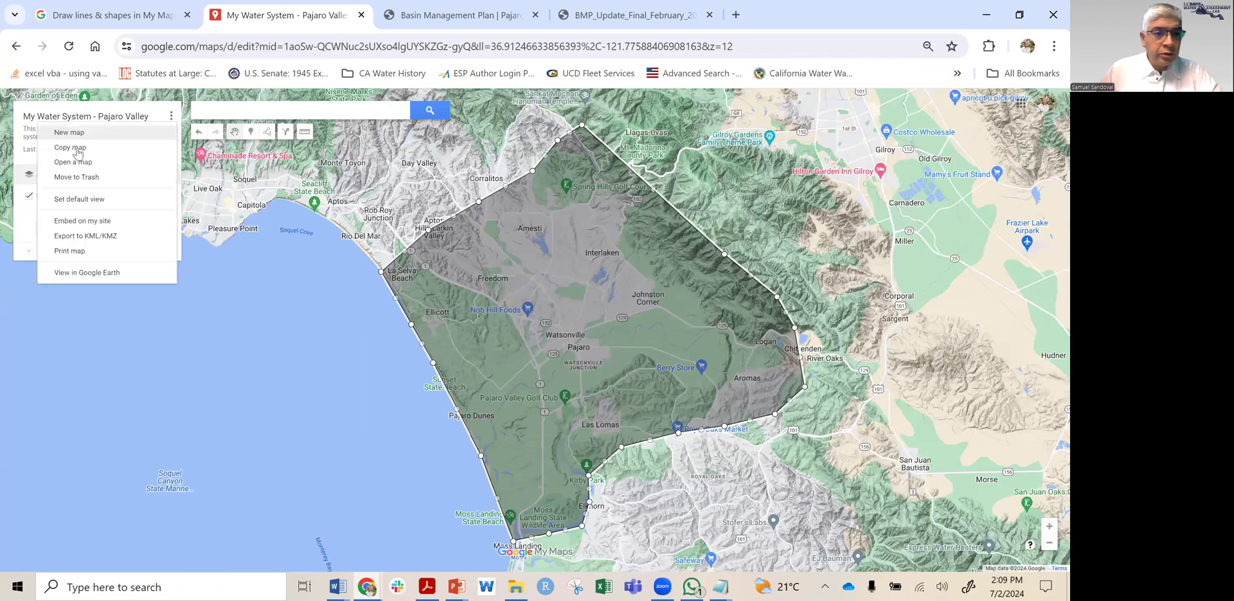
left_click(78, 152)
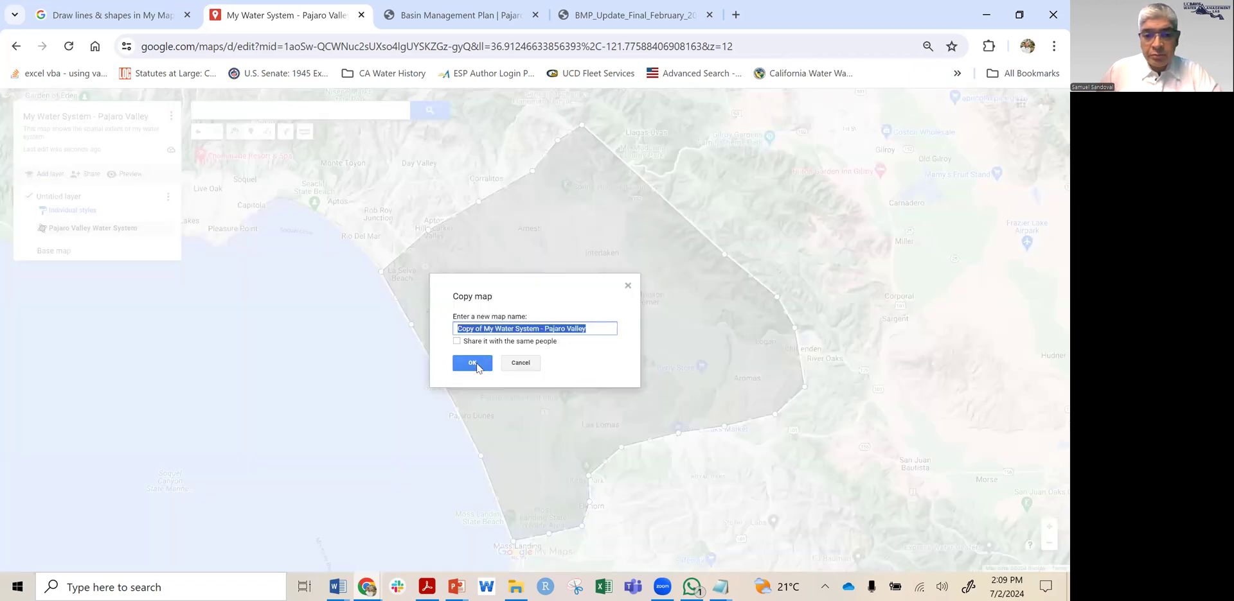
left_click(477, 367)
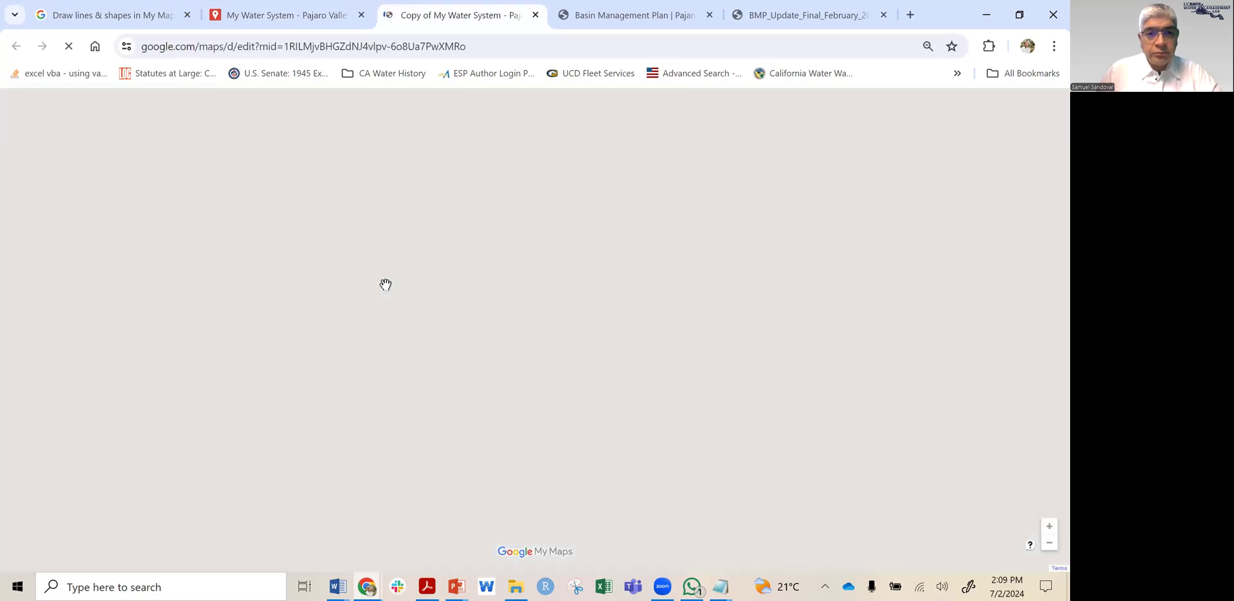
- Print the original water system map with Image as the output type
left_click(295, 18)
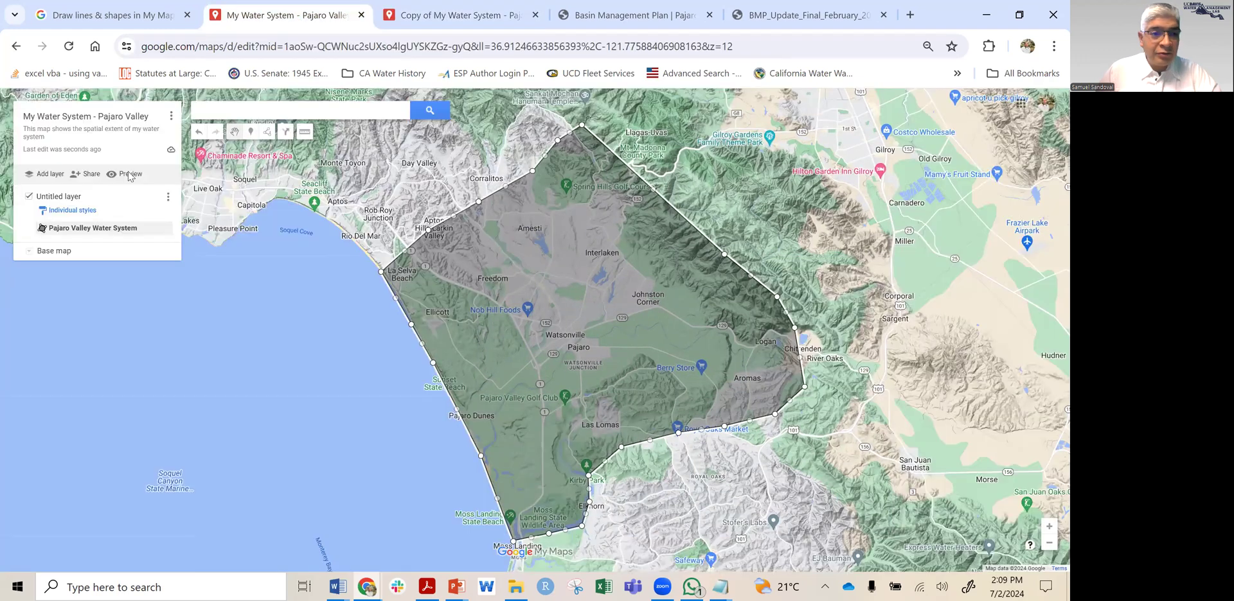
left_click(170, 117)
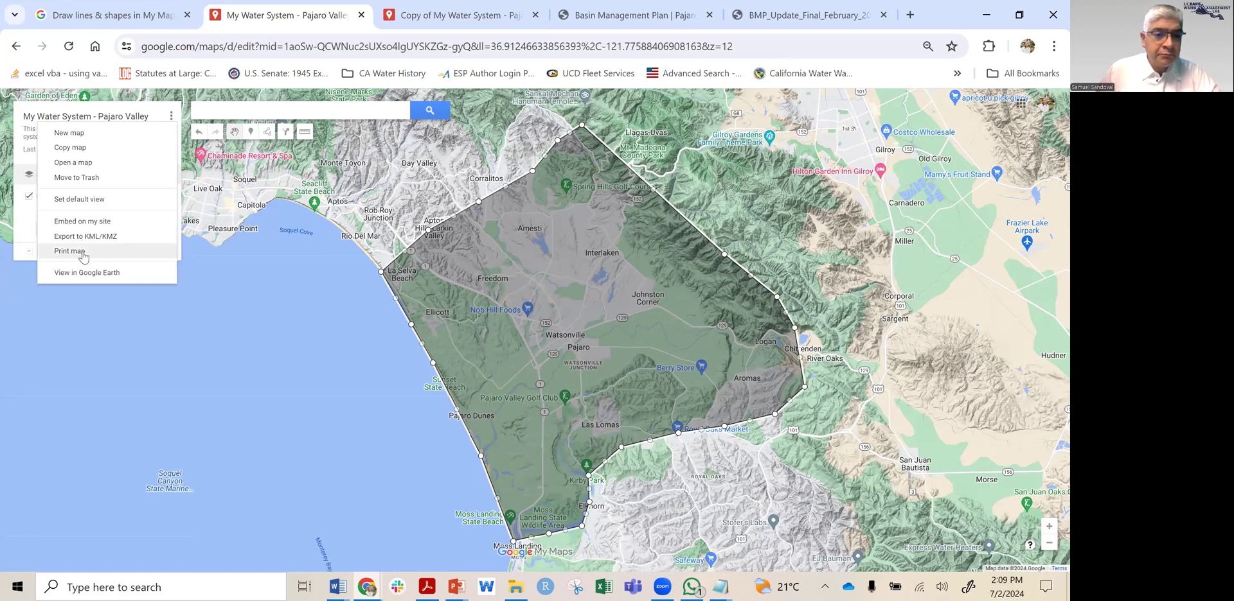
left_click(83, 252)
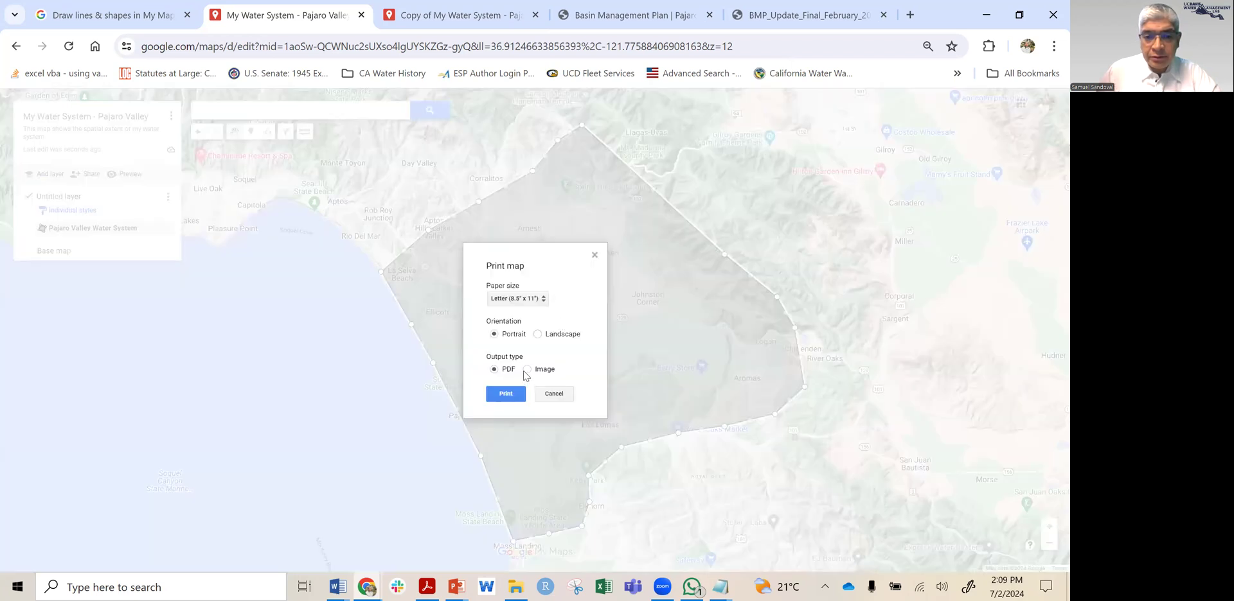
left_click(527, 369)
left_click(506, 395)
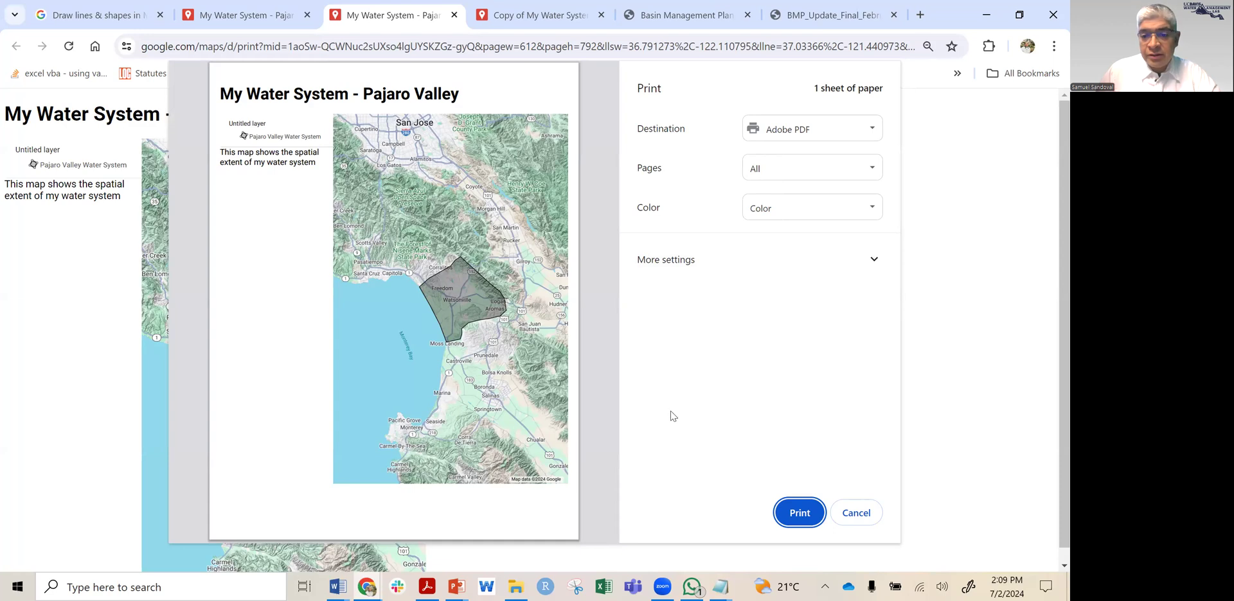
- Print the map to Adobe PDF, saving 'My Water System - Pajaro Valley.pdf' in Downloads
left_click(872, 129)
left_click(871, 130)
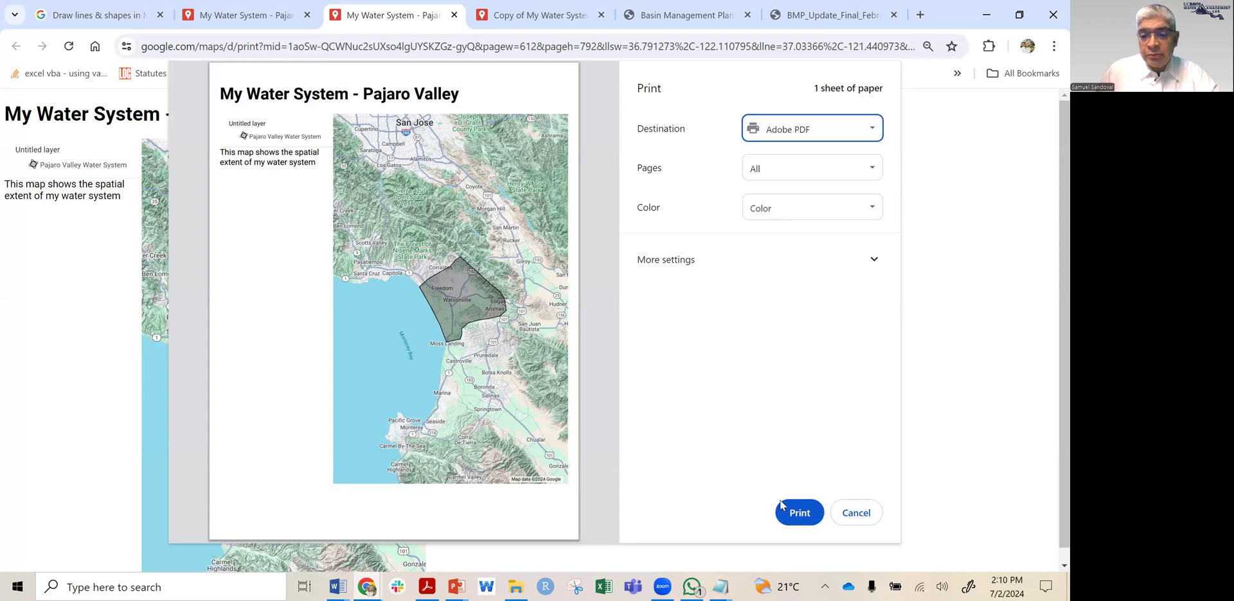
left_click(800, 514)
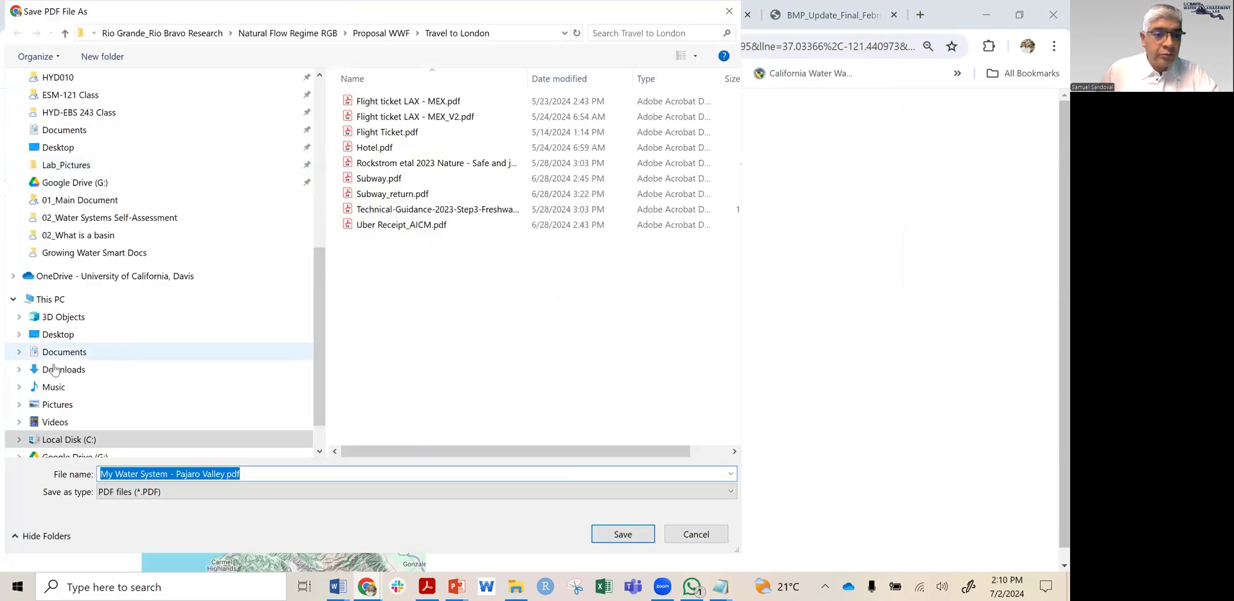
left_click(56, 372)
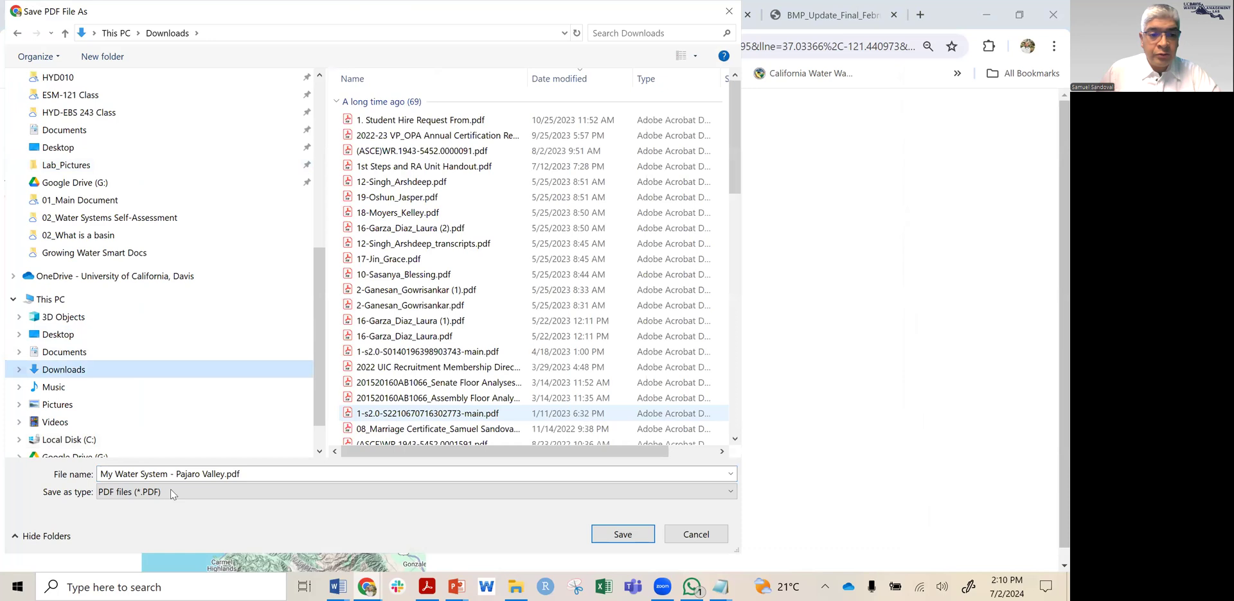
left_click(620, 536)
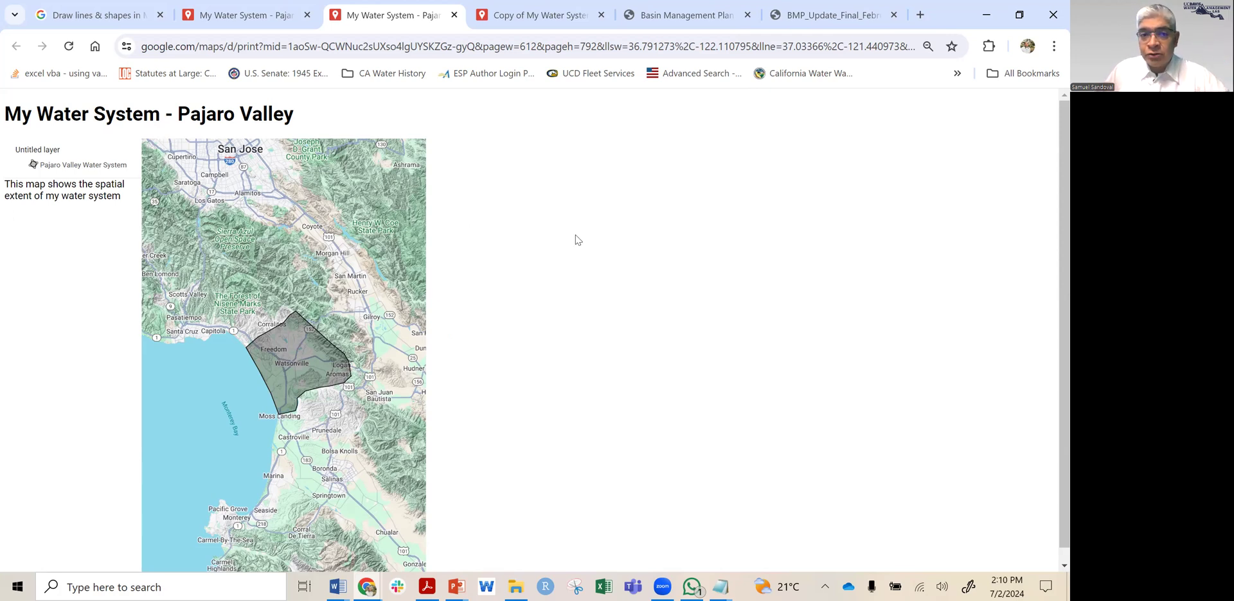
- Show the whole saved map PDF in Acrobat and start a new Snipping Tool capture
key("alt+Tab")
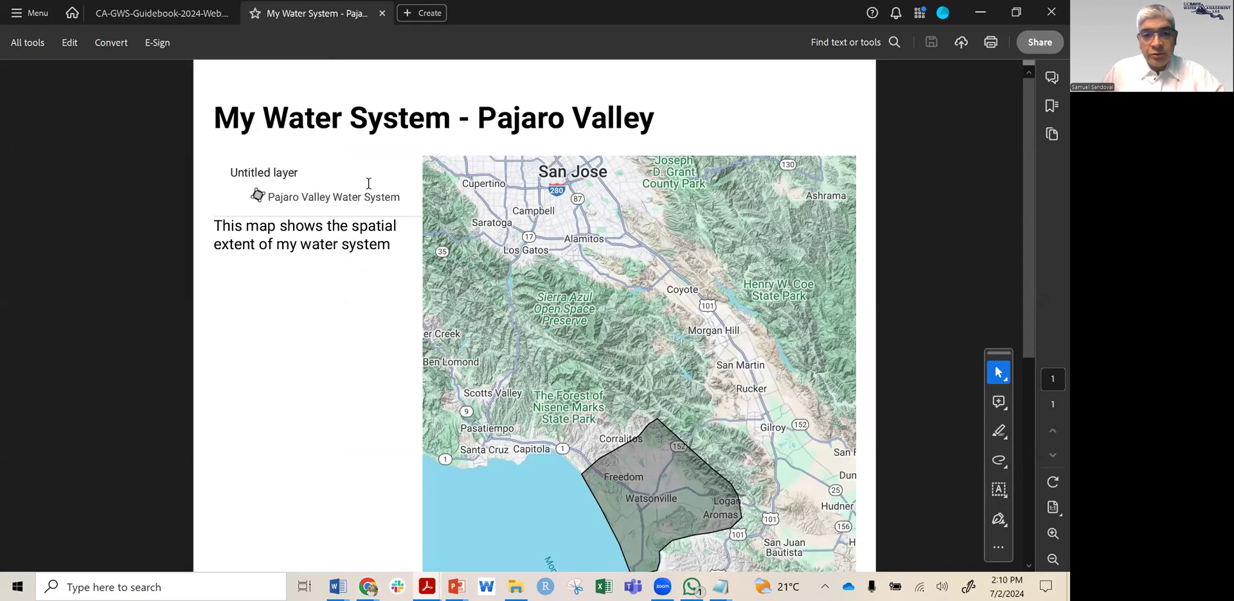
scroll(369, 184, "down", 1)
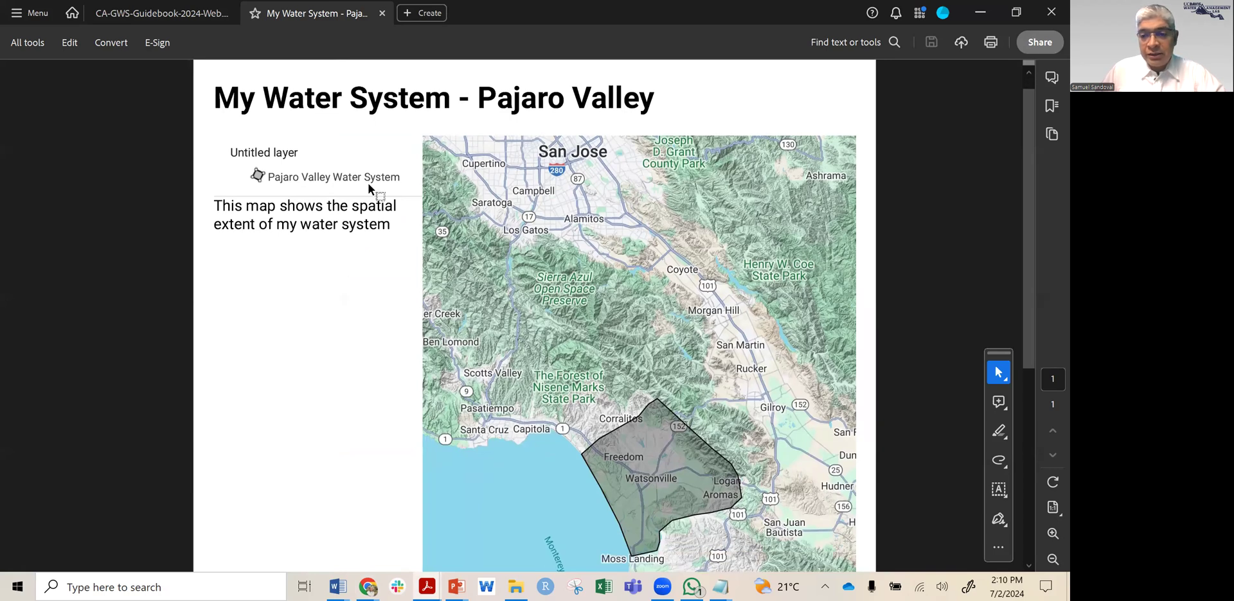
scroll(368, 183, "down", 5)
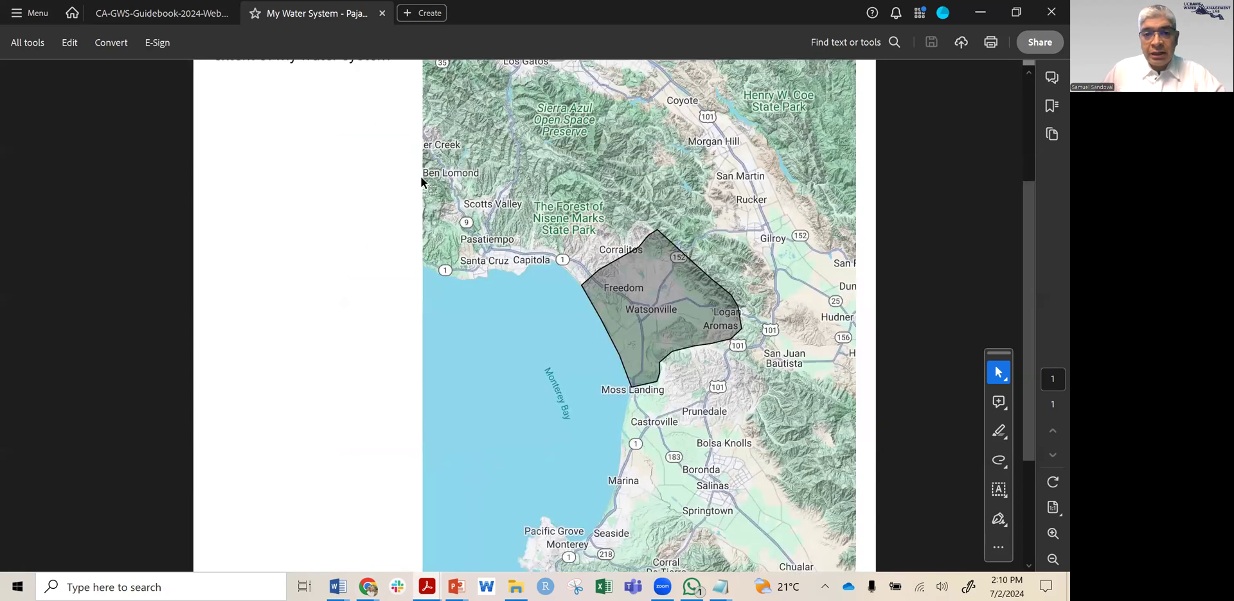
scroll(433, 176, "down", 2)
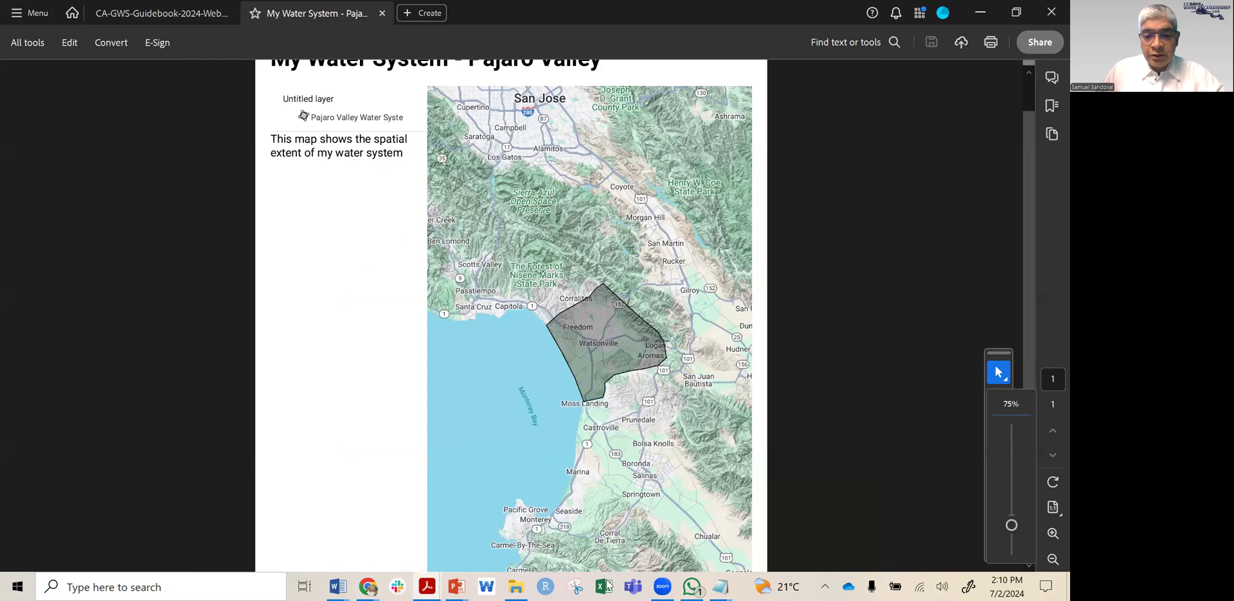
left_click(577, 586)
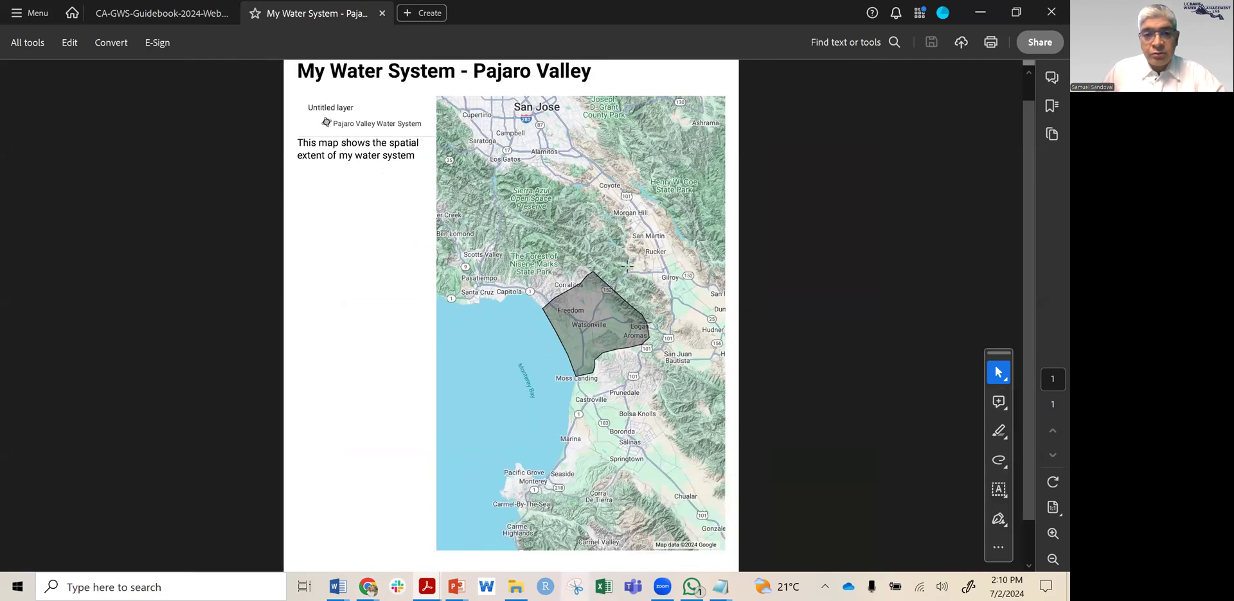
left_click(169, 379)
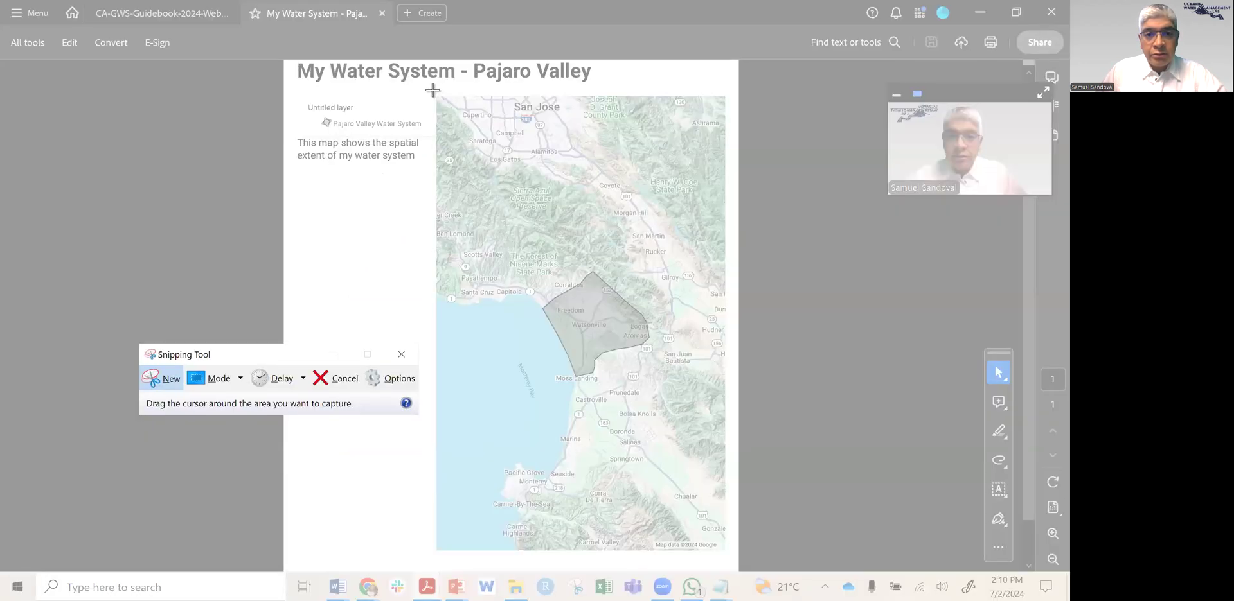
- Snip the Pajaro Valley map area from the PDF page and switch windows
left_click_drag(433, 90, 727, 551)
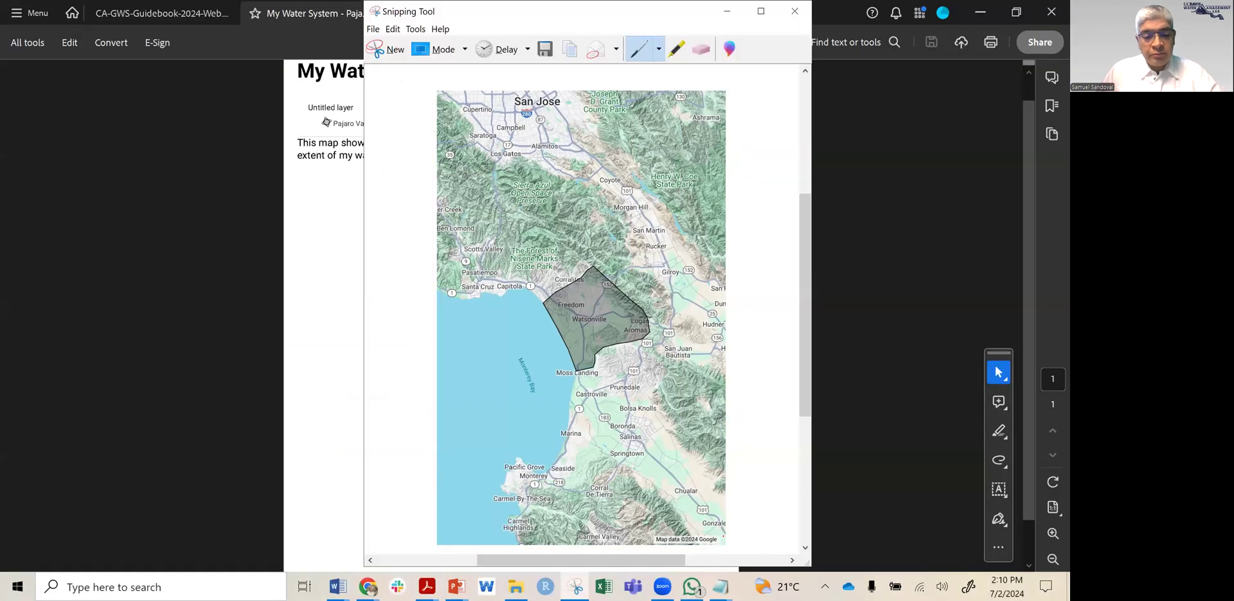
key("alt+Tab")
- Paste the map snip over the question 3 '[Copy and paste here a map…]' placeholder in Word
key("Tab")
key("Tab")
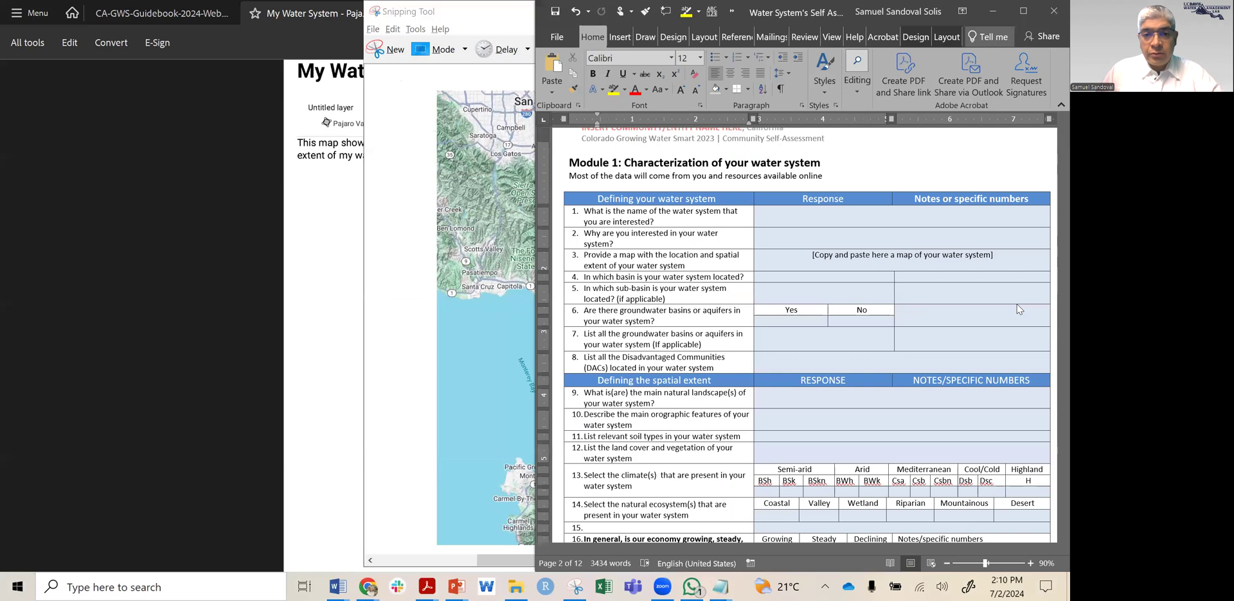
left_click_drag(879, 253, 992, 260)
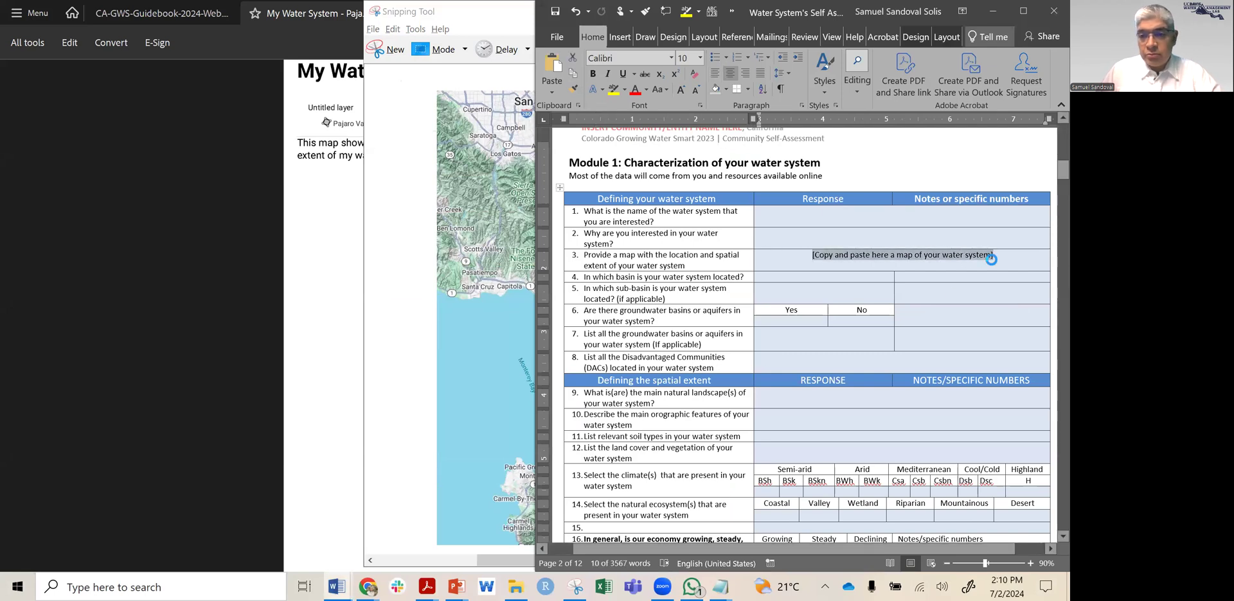
key("ctrl+v")
scroll(887, 334, "down", 5)
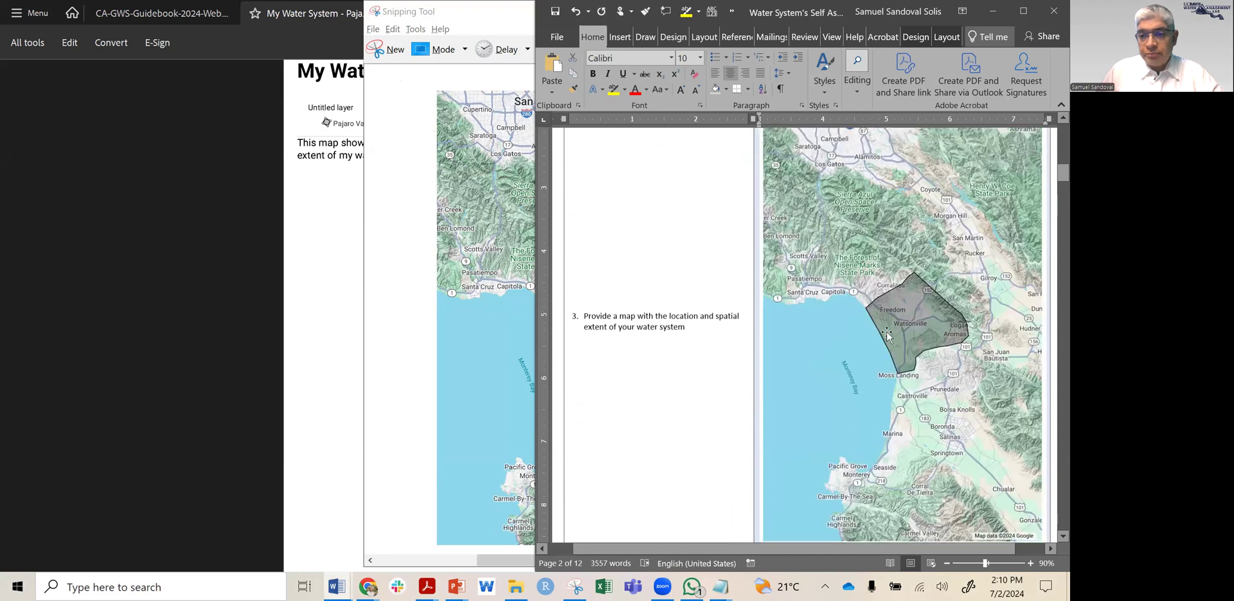
scroll(835, 289, "up", 3)
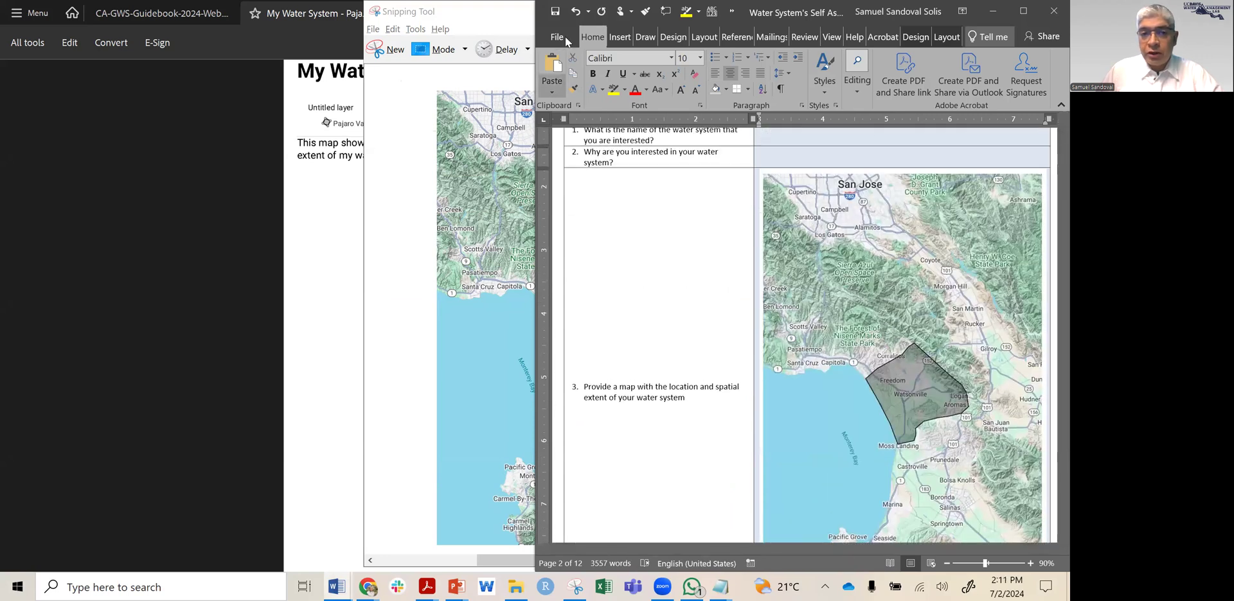